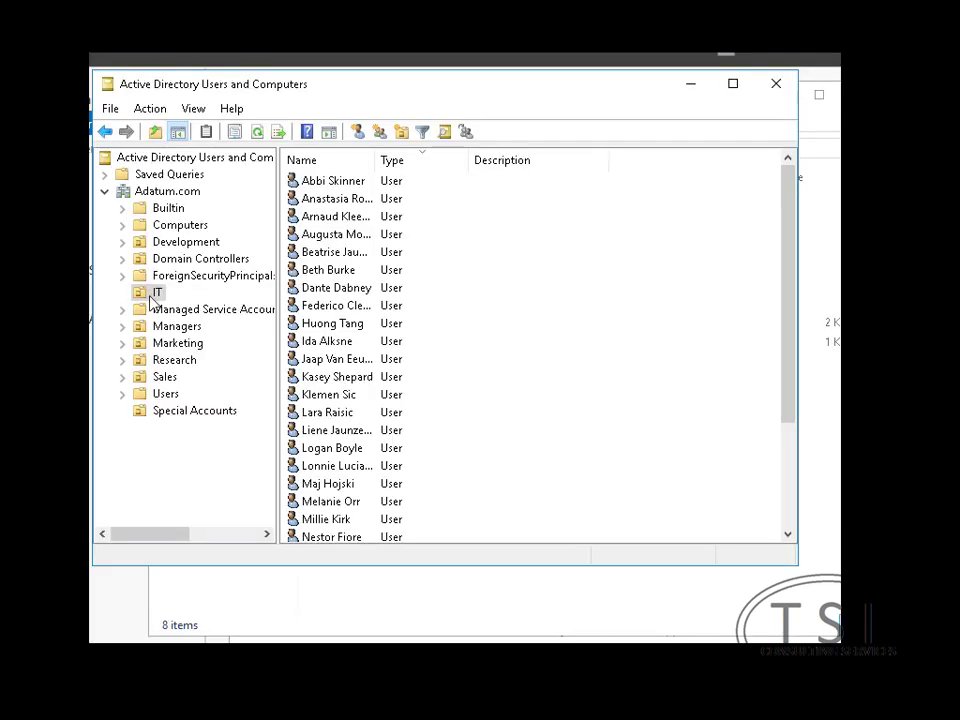
- Create a new group named 'Network Controller Admins' in the IT organizational unit
right_click(157, 292)
mouse_move(191, 371)
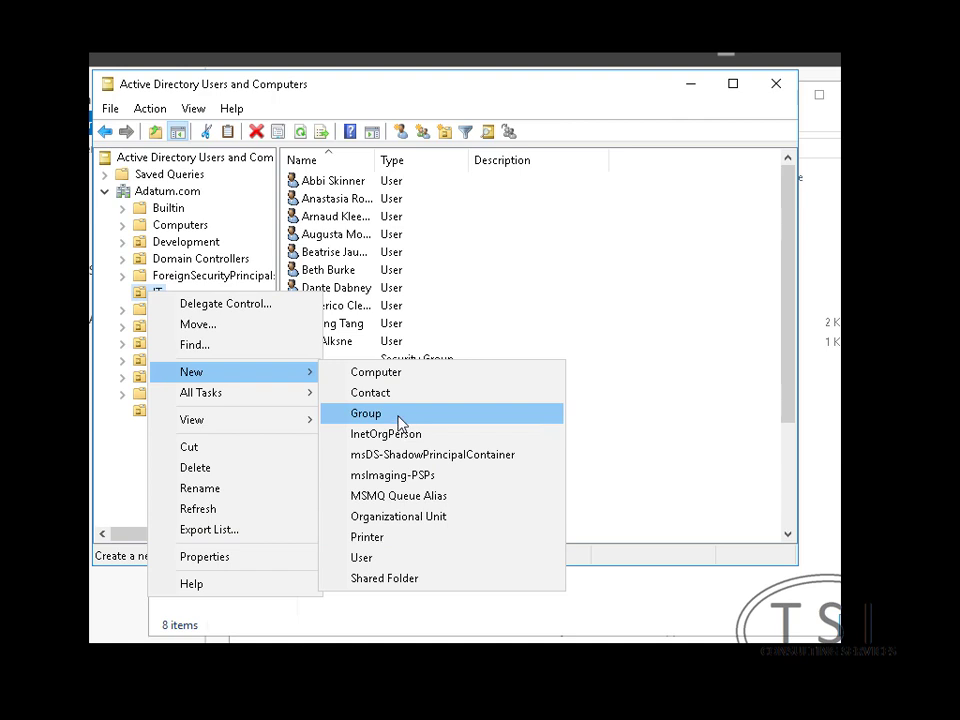
left_click(398, 418)
type("Network Controller Admins")
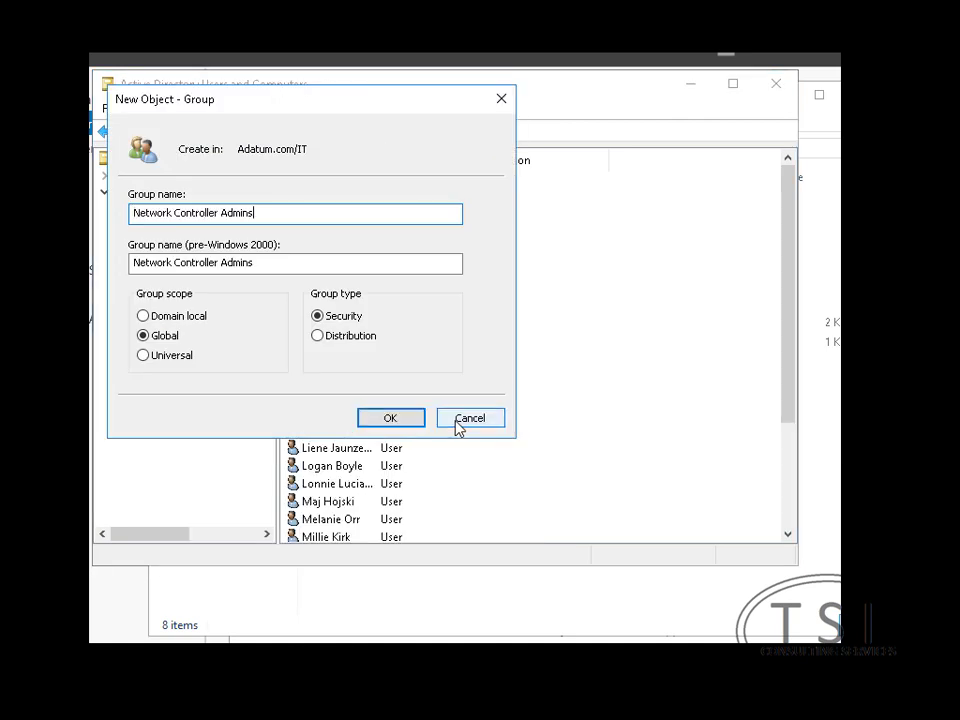
left_click(404, 422)
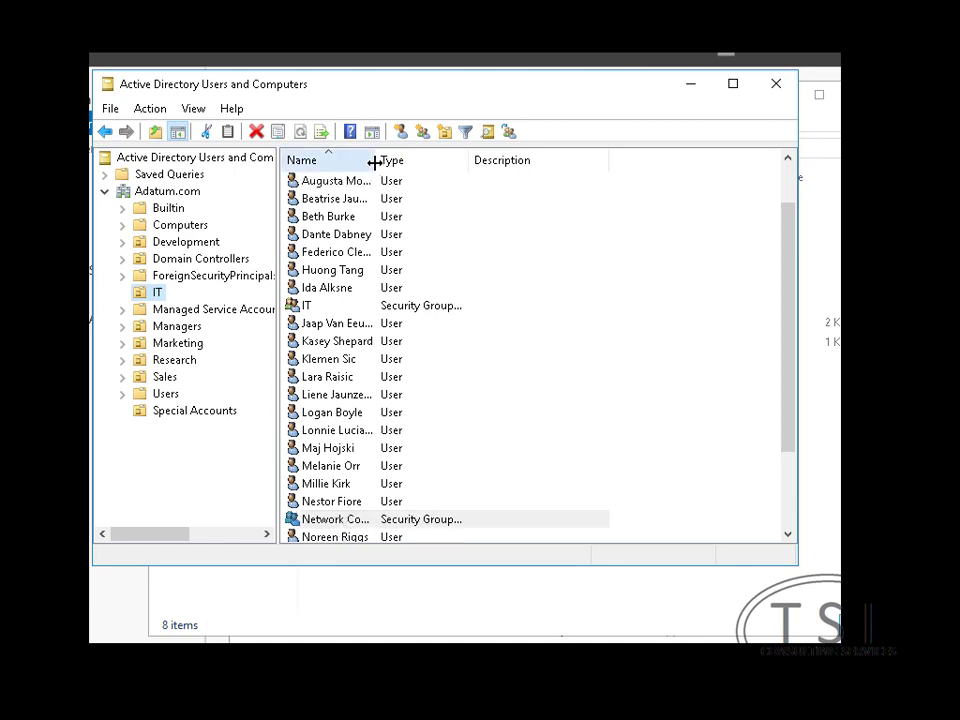
- Add Administrator and the IT user as members of Network Controller Admins
left_click_drag(376, 161, 521, 170)
right_click(313, 522)
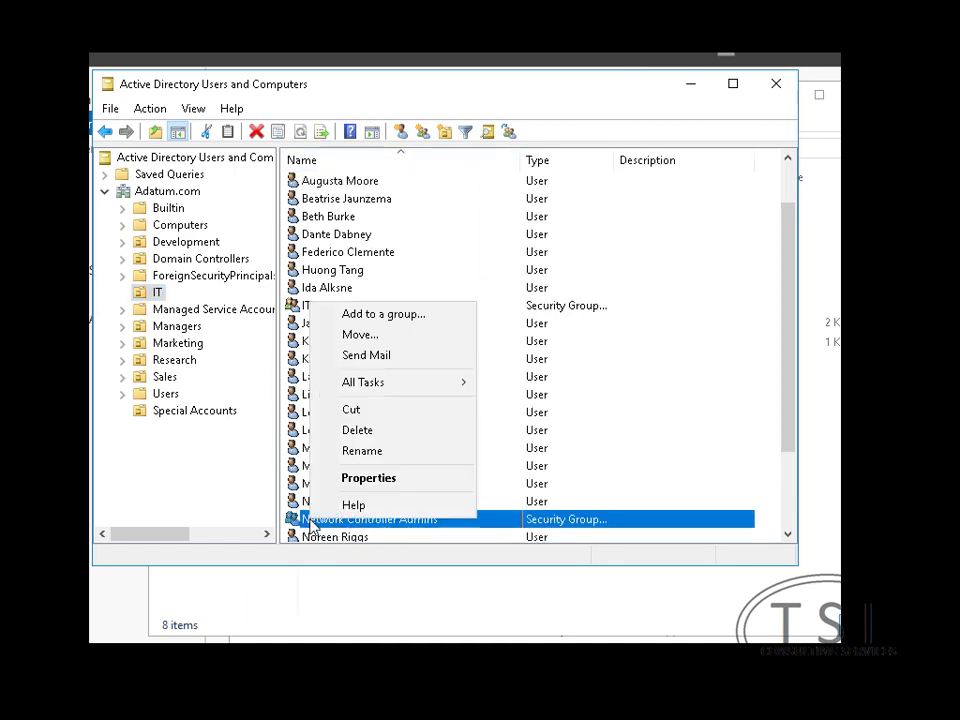
left_click(369, 488)
left_click(332, 113)
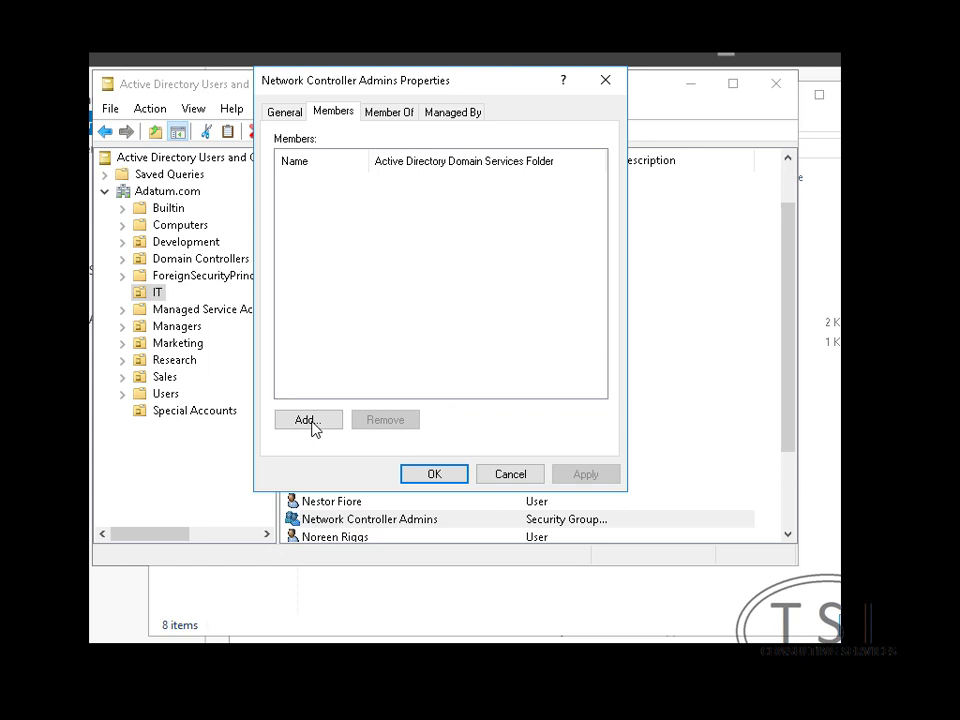
left_click(307, 420)
type("a")
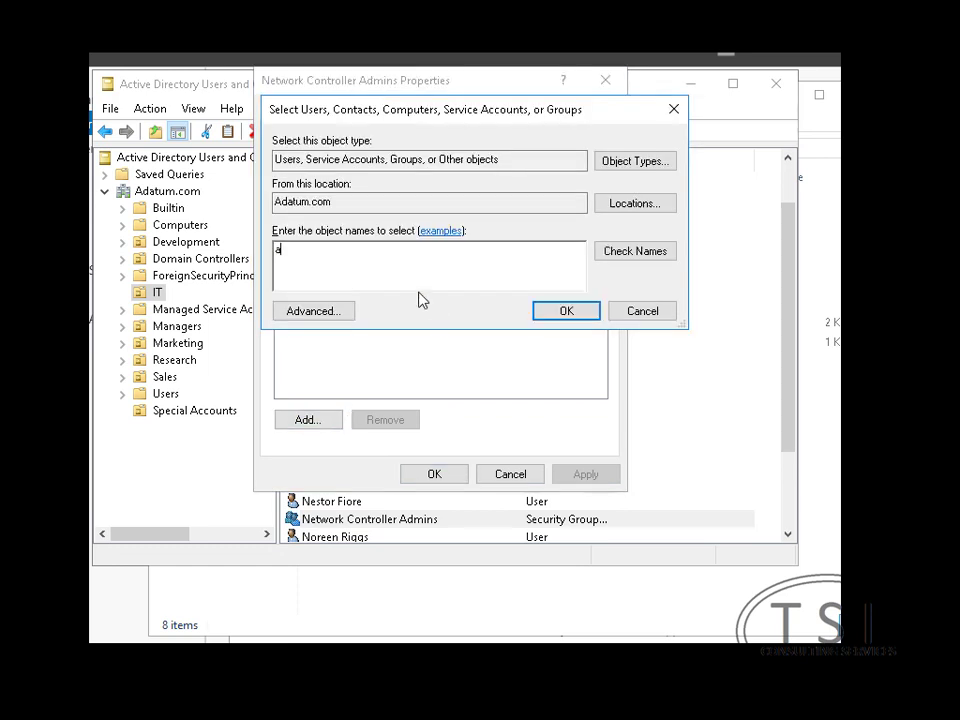
type("dmin")
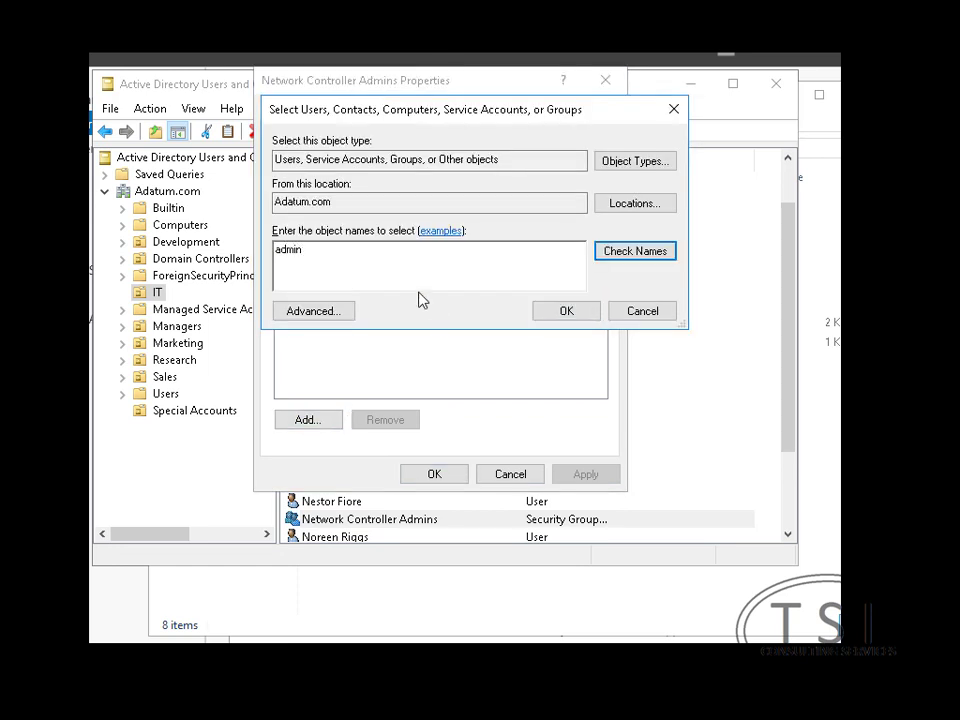
left_click(612, 254)
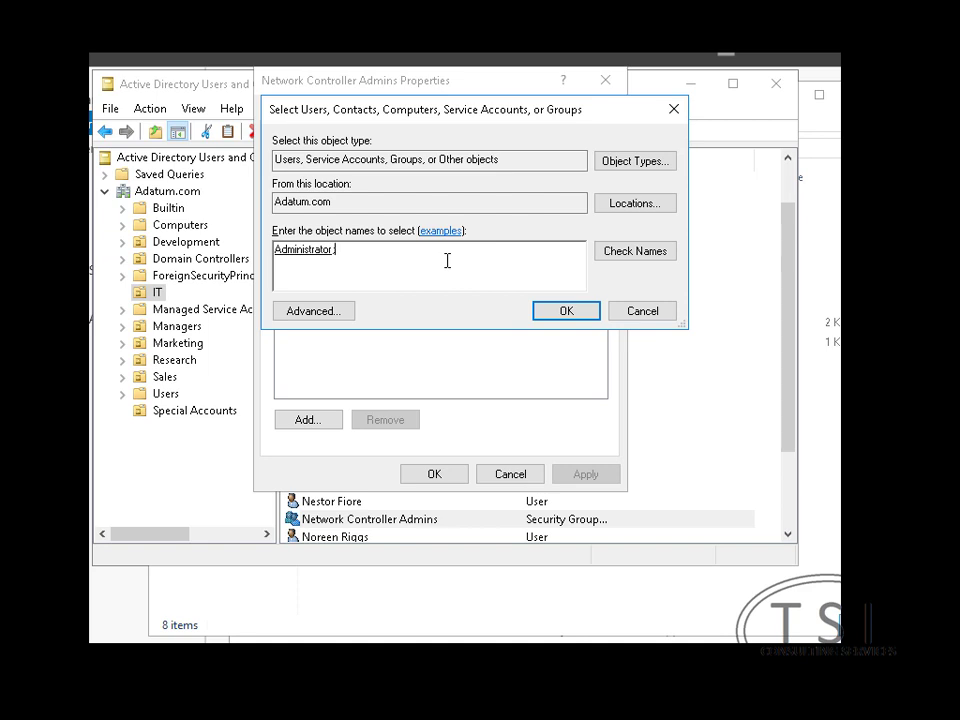
left_click(649, 253)
left_click(577, 315)
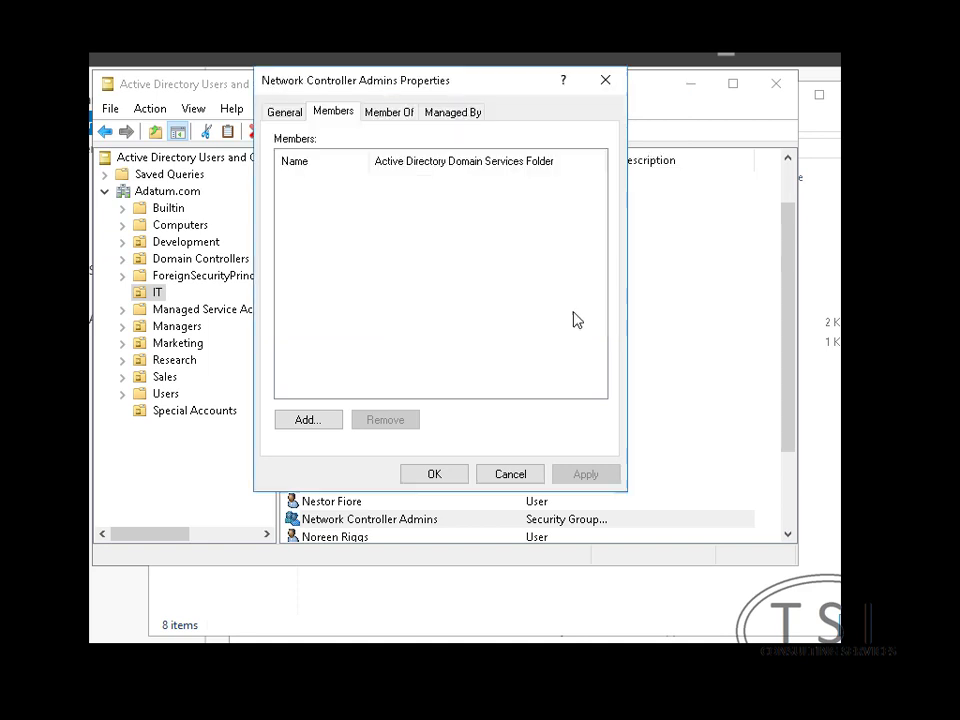
left_click(436, 473)
- Create another new group, Network Controller Ops, in the IT organizational unit
right_click(155, 292)
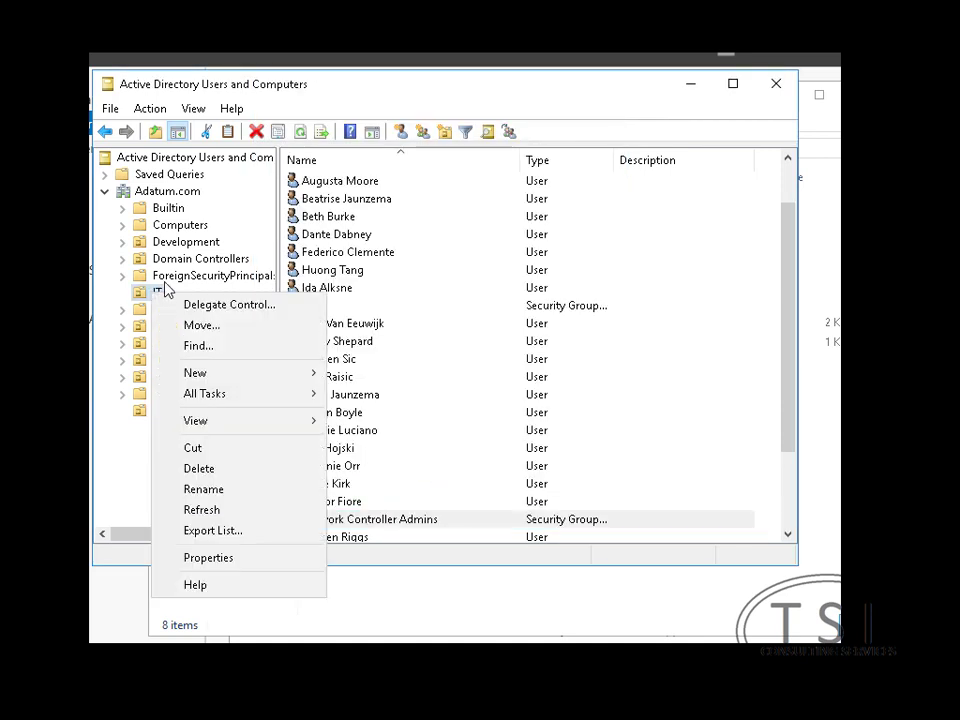
mouse_move(260, 374)
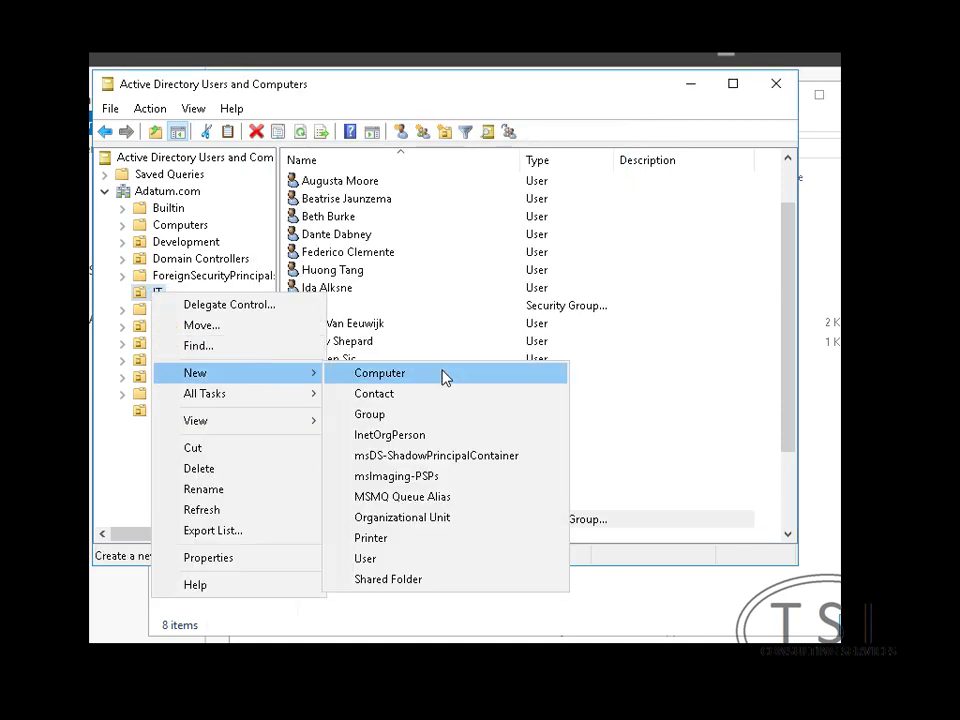
left_click(440, 420)
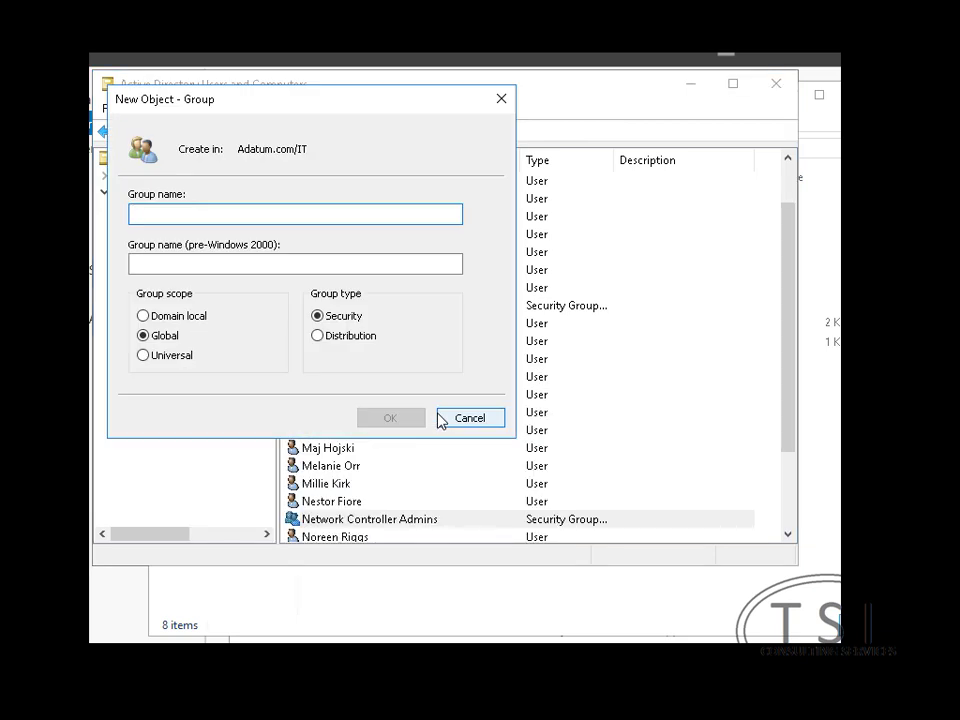
type("Network Controller ")
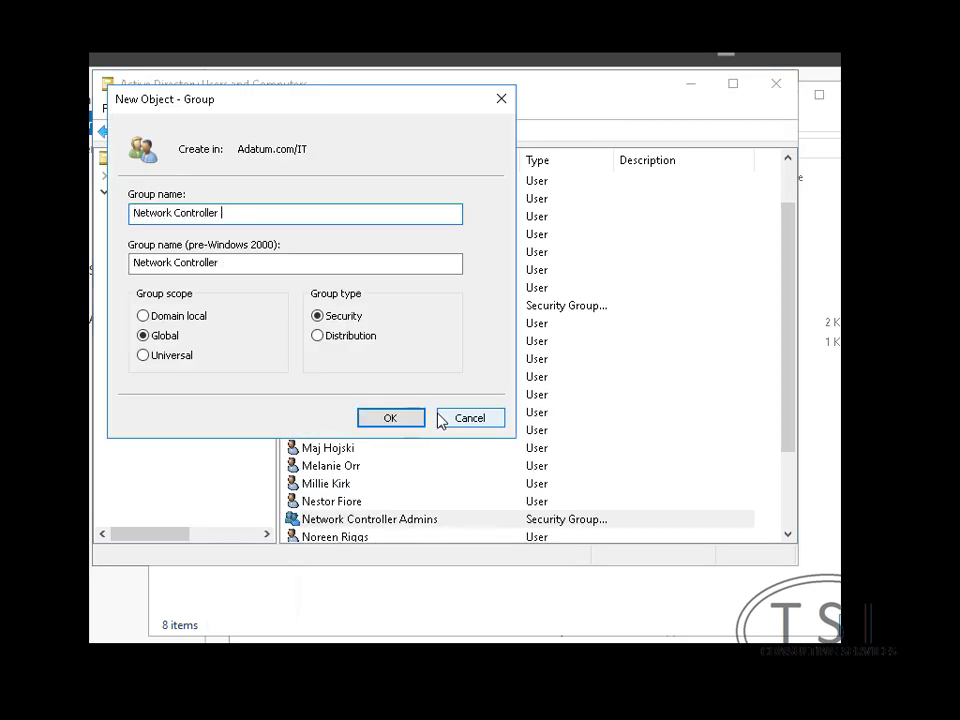
type("Admins Ops")
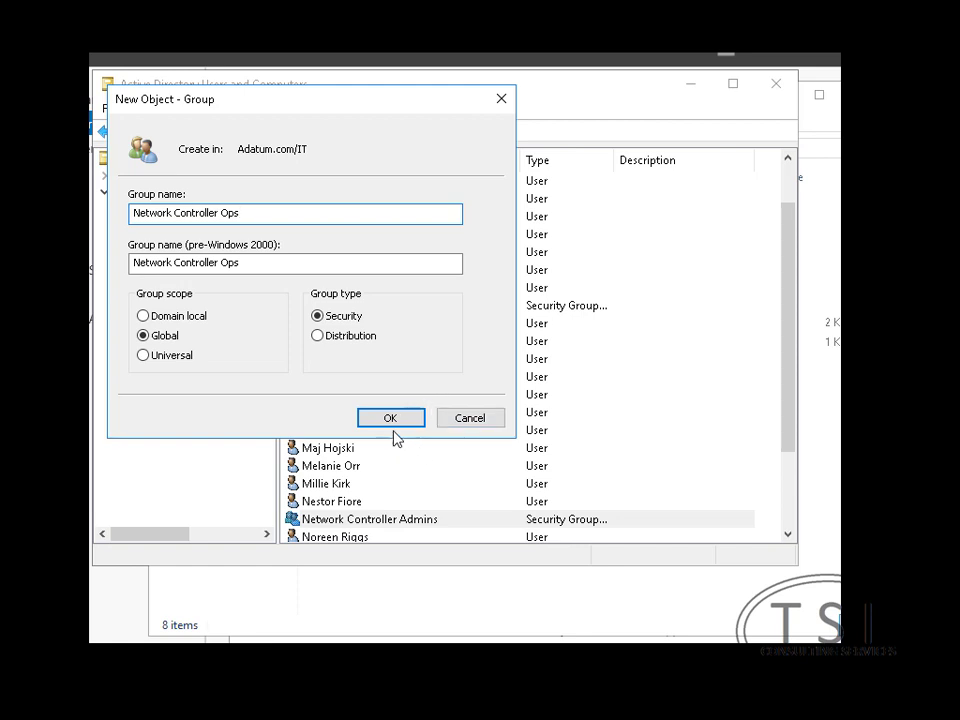
left_click(391, 418)
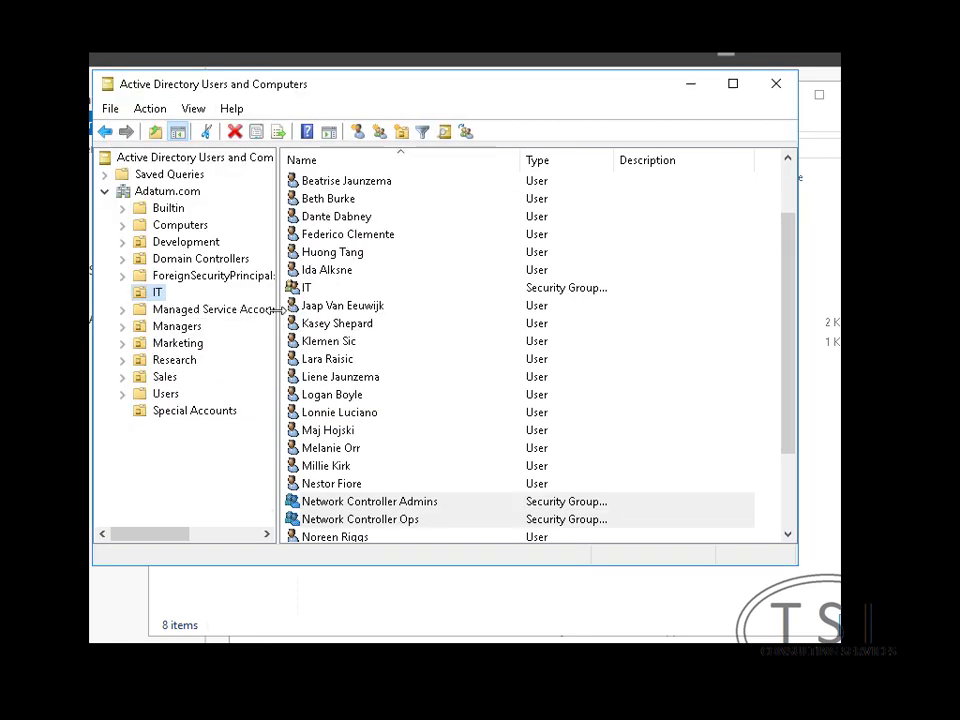
- Add Administrator and the IT user as members of Network Controller Ops
double_click(330, 520)
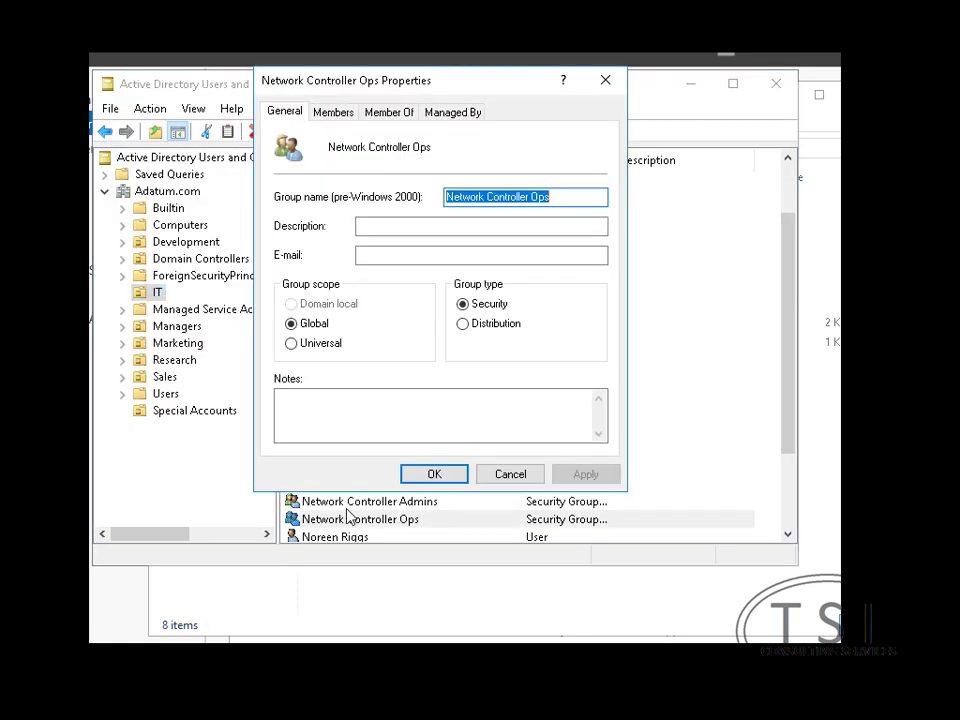
left_click(333, 113)
left_click(308, 420)
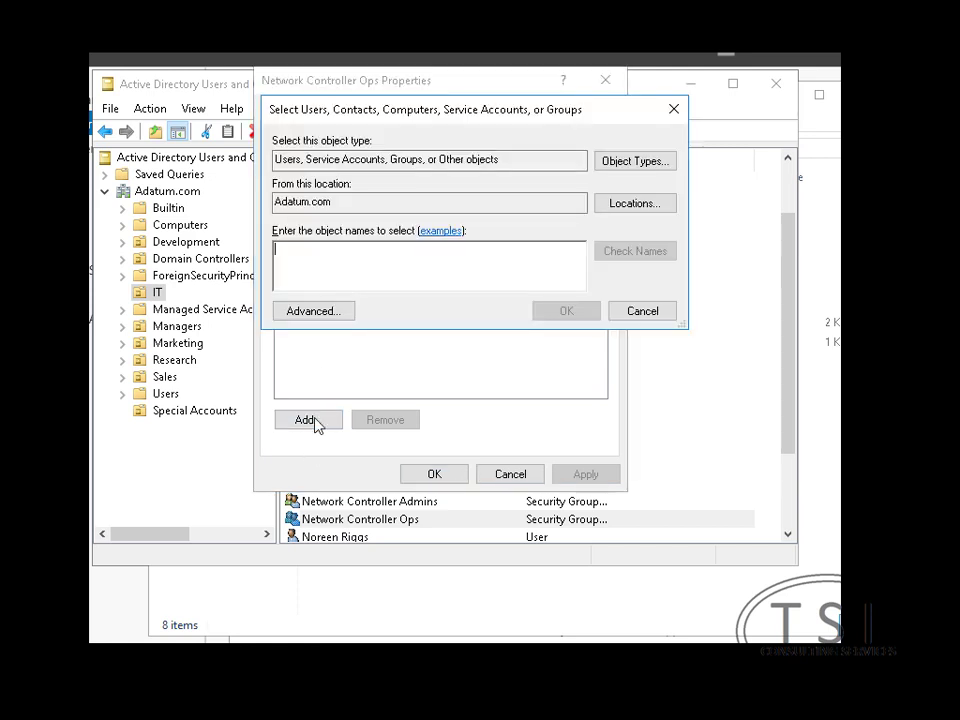
type("ad")
left_click(641, 257)
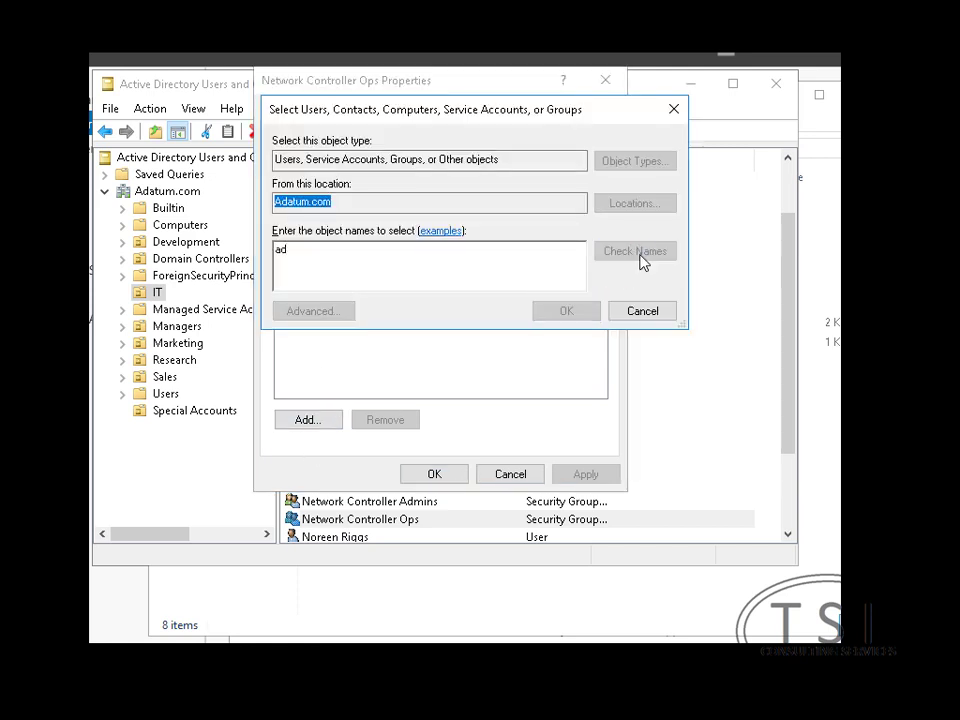
double_click(354, 339)
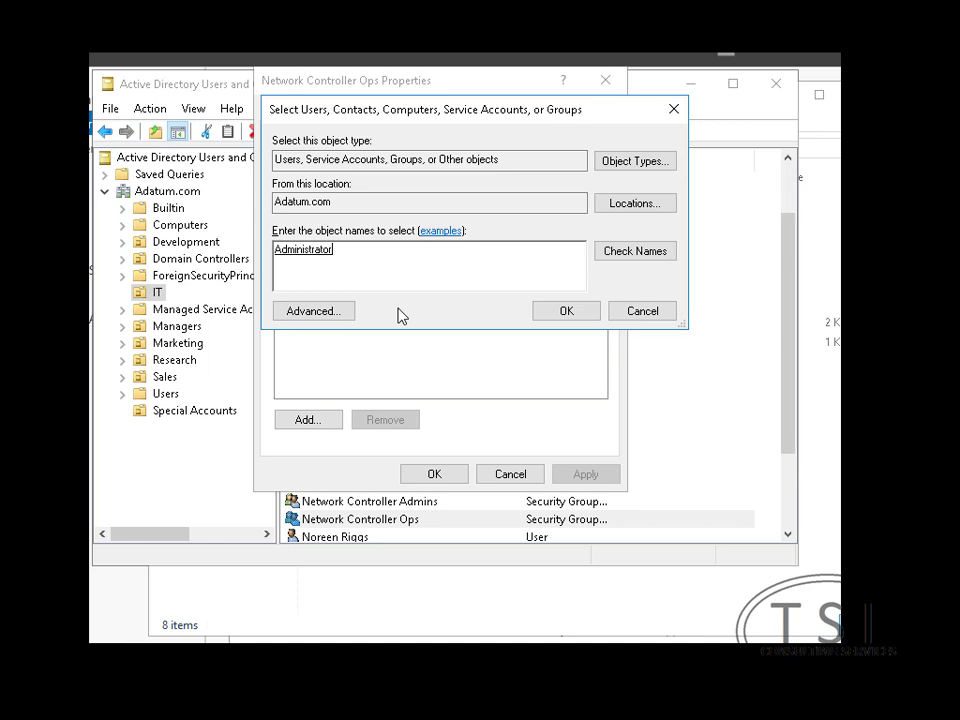
type(";beth")
left_click(570, 313)
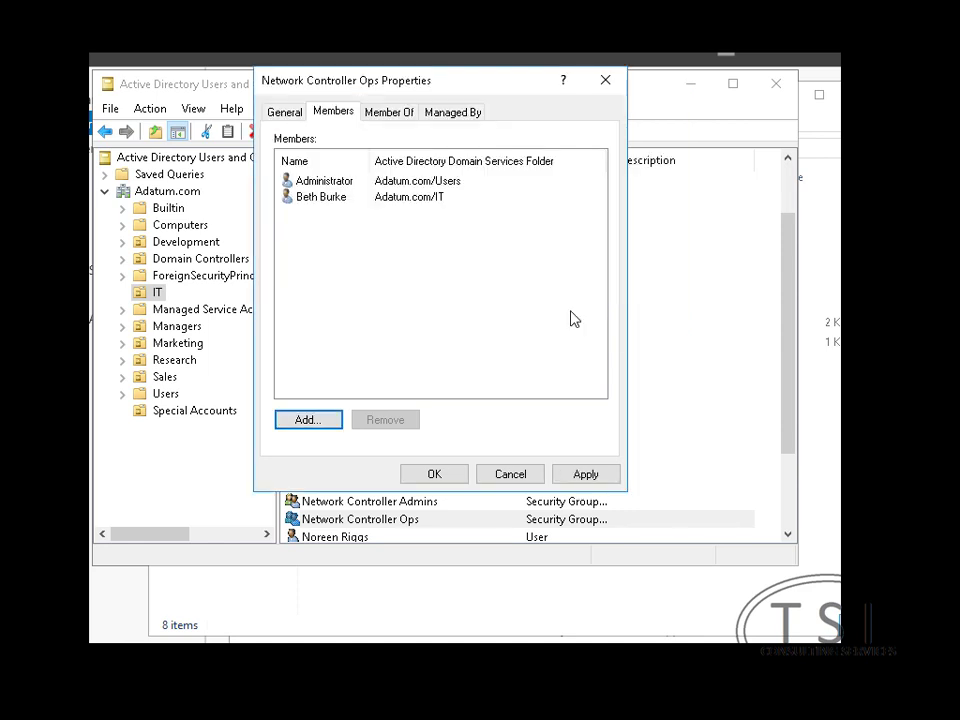
left_click(430, 474)
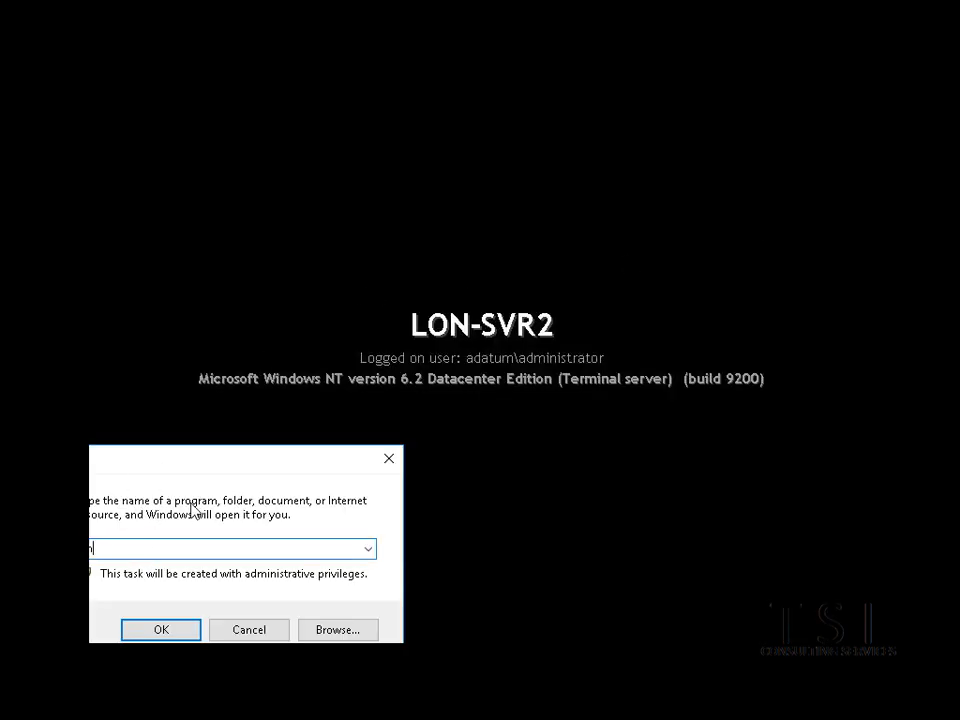
- Launch an empty console and add the Certificates snap-in for the local computer account
key("Return")
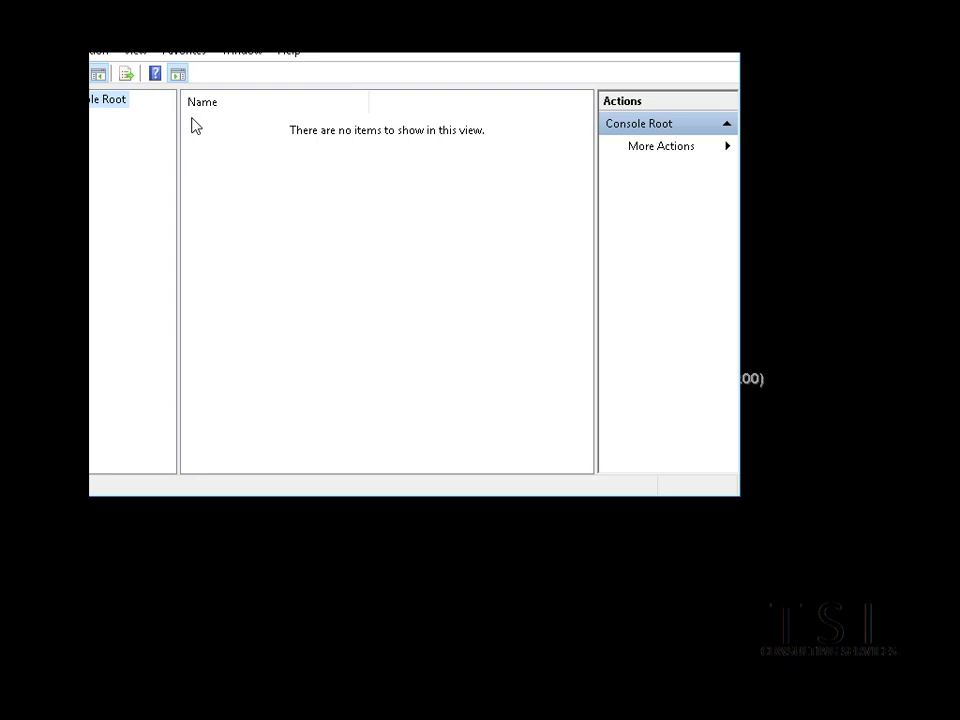
left_click(75, 51)
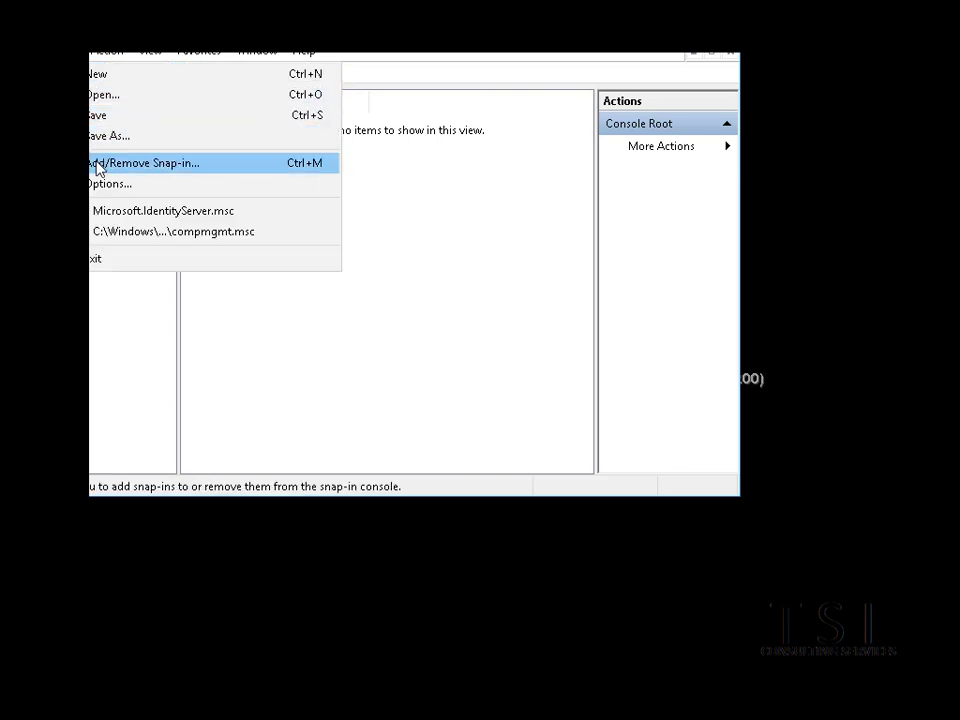
left_click(99, 166)
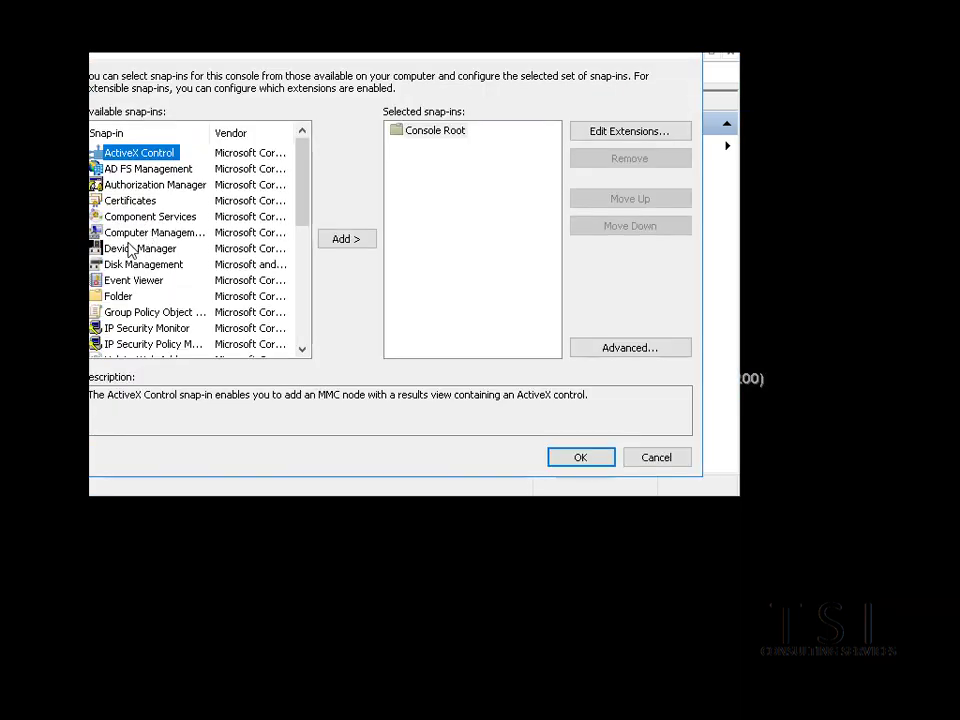
left_click(130, 201)
left_click(344, 239)
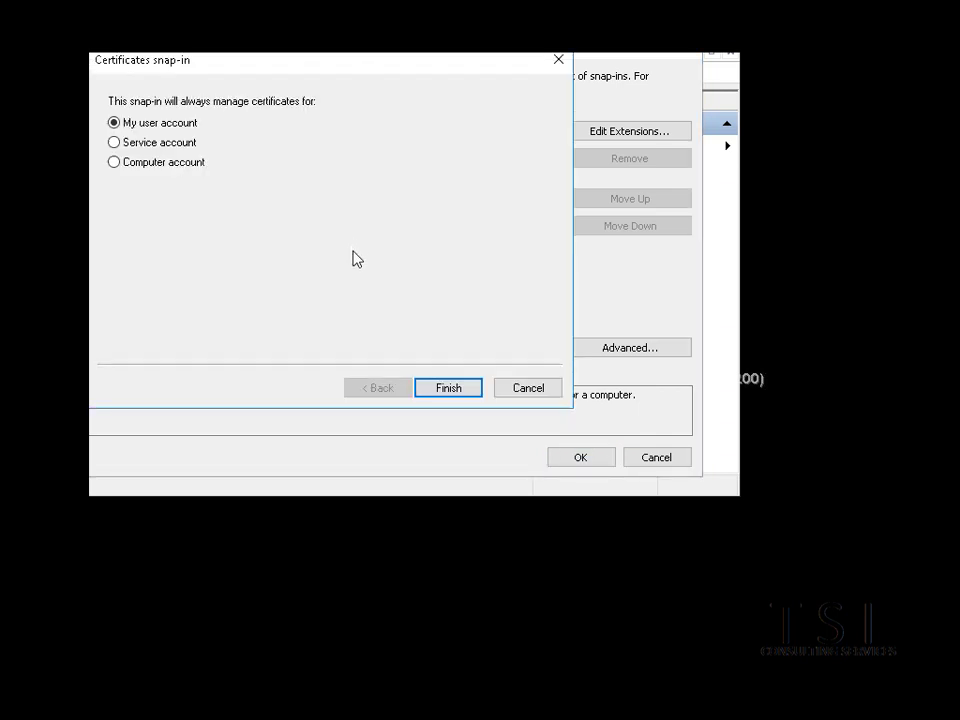
left_click(142, 163)
left_click(450, 392)
left_click(439, 389)
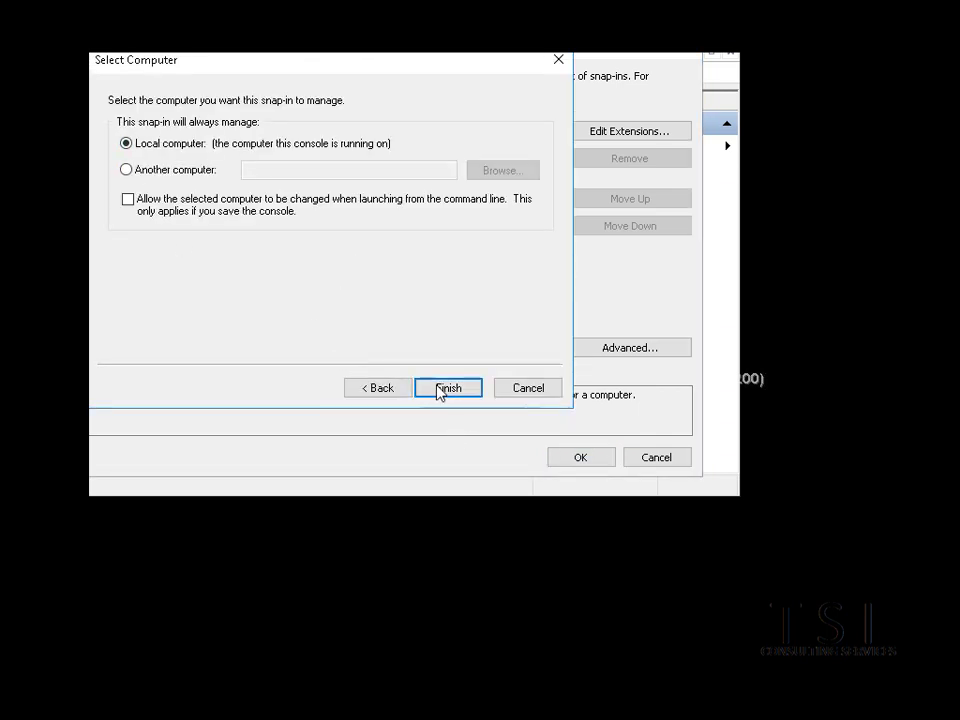
left_click(444, 148)
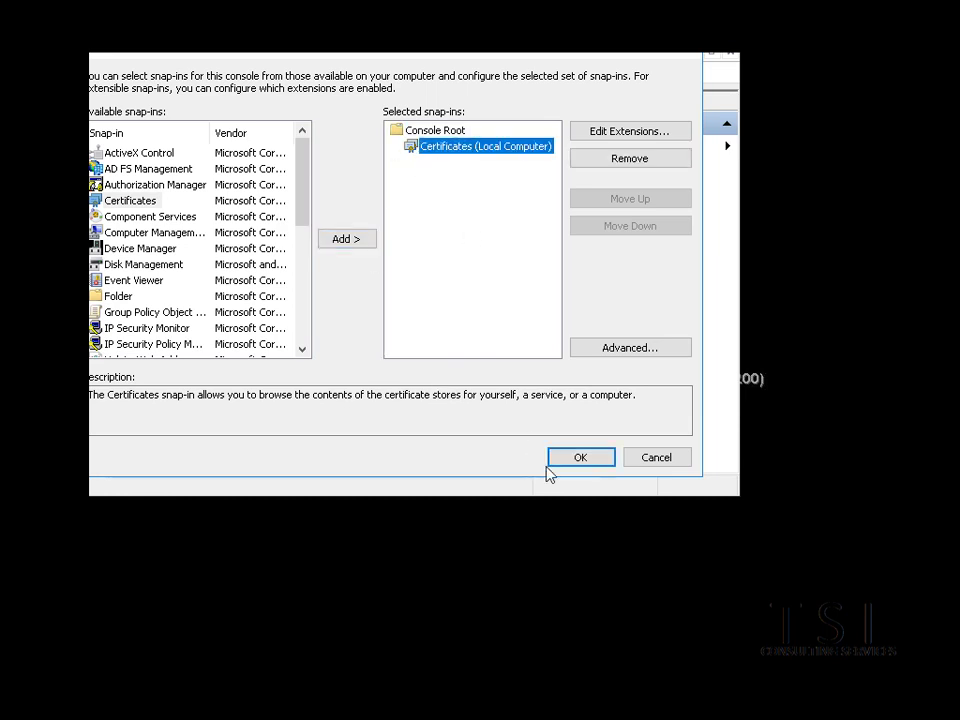
left_click(574, 459)
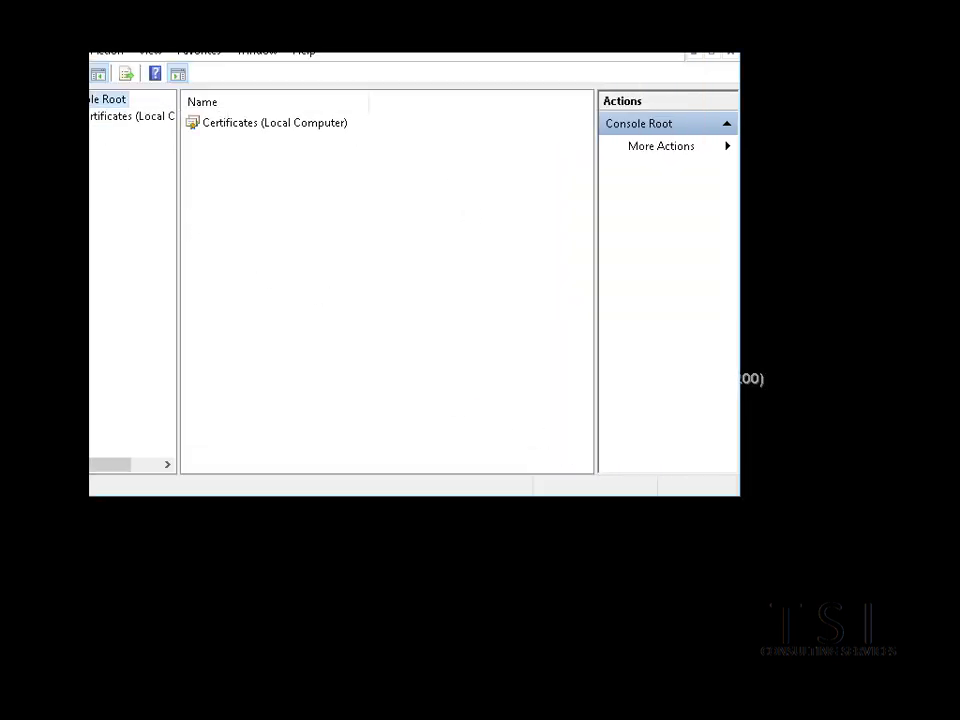
- Enroll a Computer certificate into the Personal store using the Active Directory Enrollment Policy
left_click(112, 133)
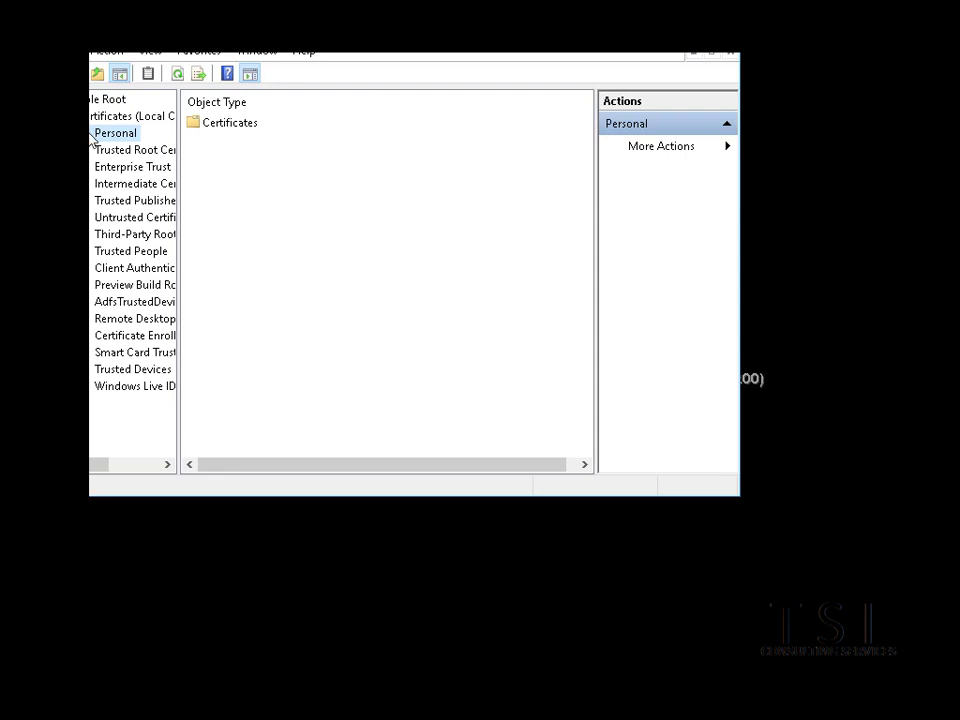
right_click(92, 140)
left_click(156, 173)
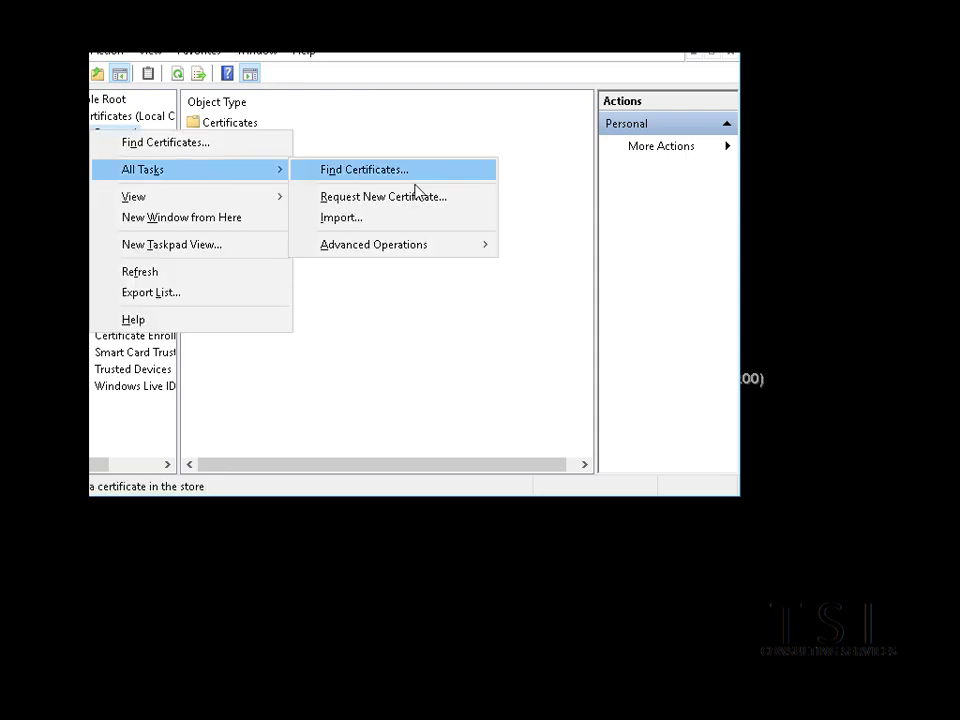
left_click(418, 204)
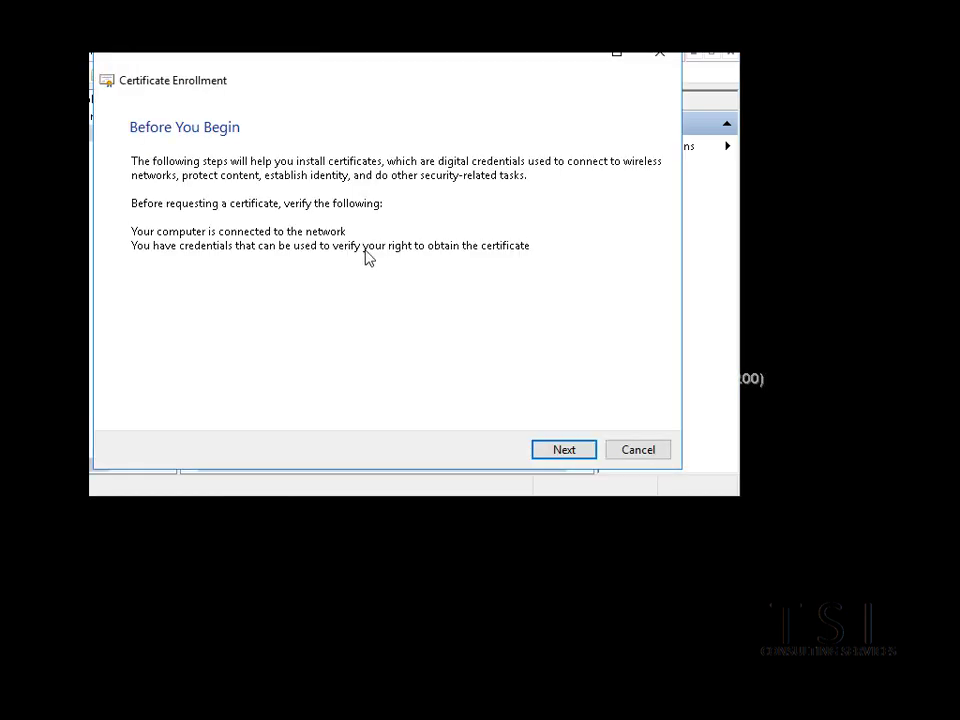
left_click(565, 448)
left_click(565, 450)
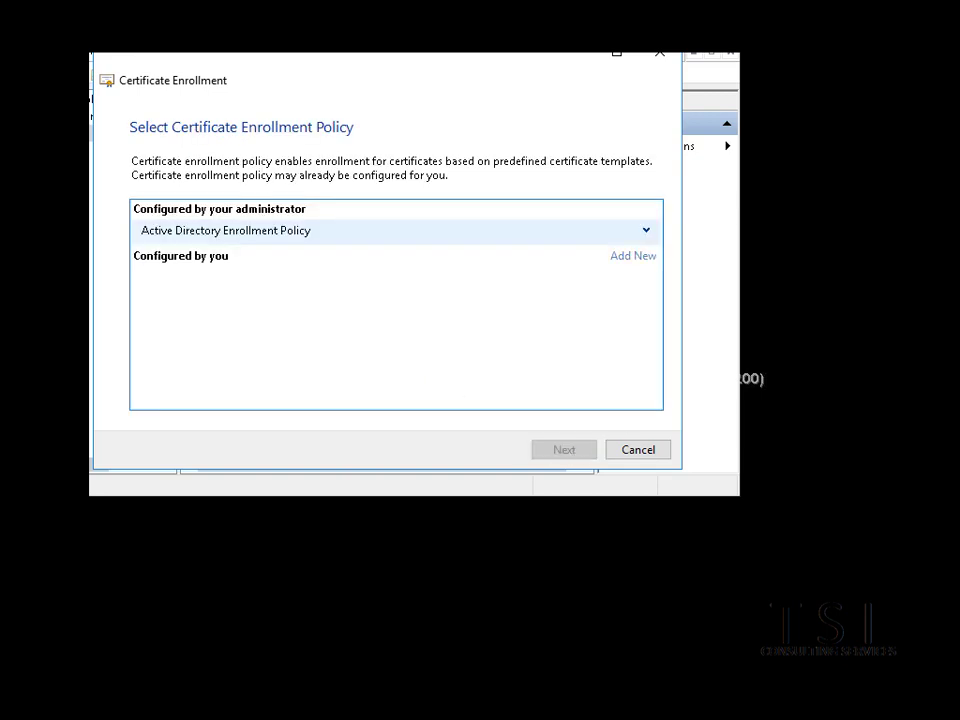
left_click(148, 287)
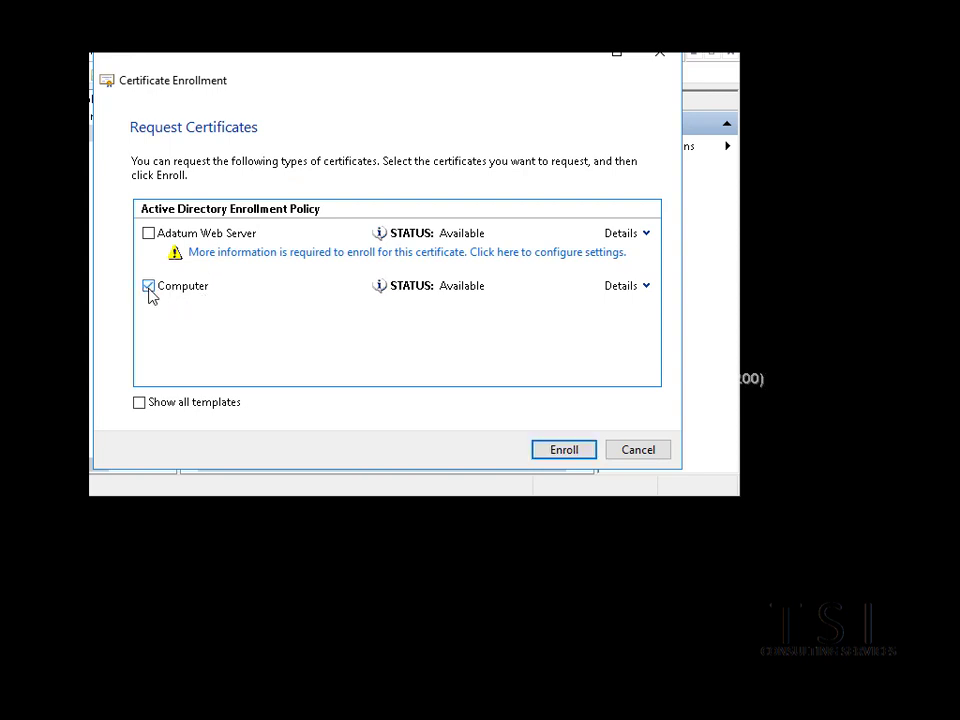
left_click(570, 452)
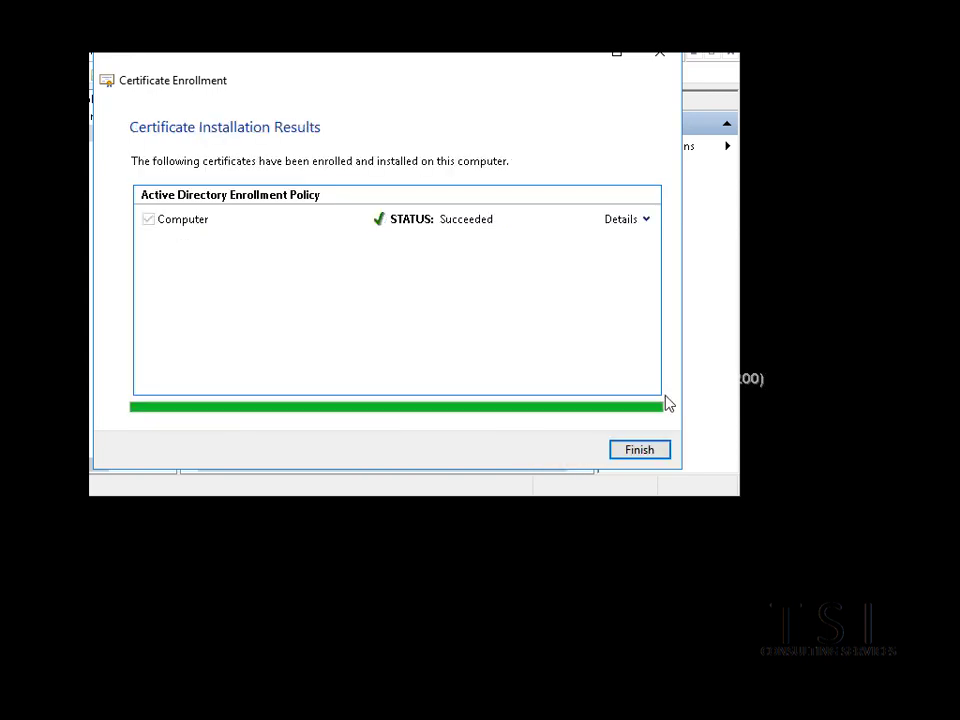
left_click(662, 455)
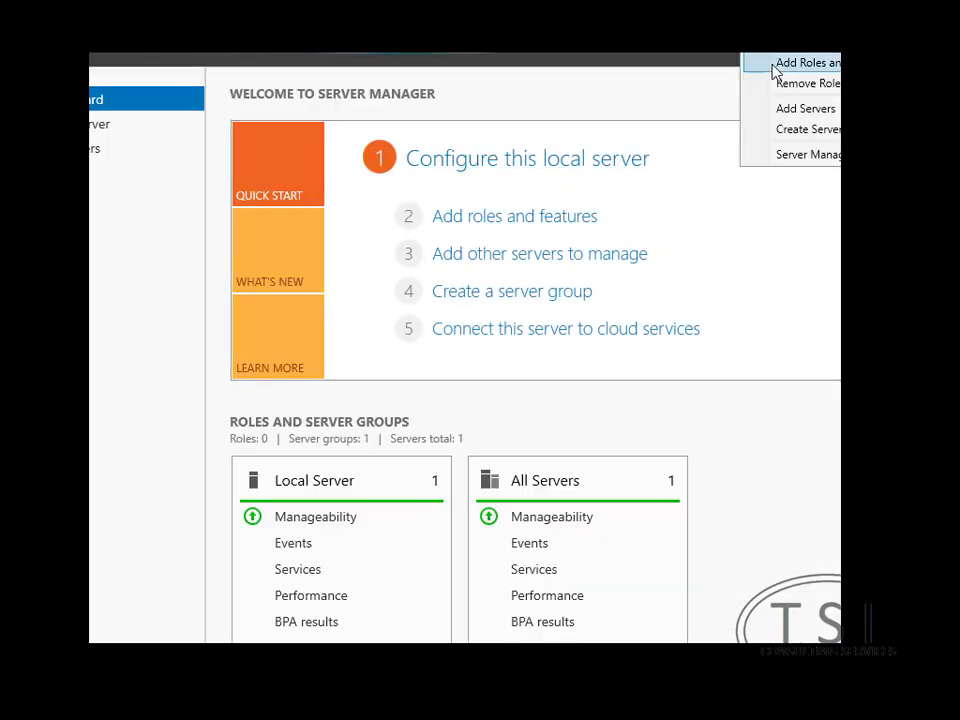
- Open the Add Roles and Features wizard from Manage, dismissing inventory notices until it launches
left_click(776, 62)
left_click(651, 402)
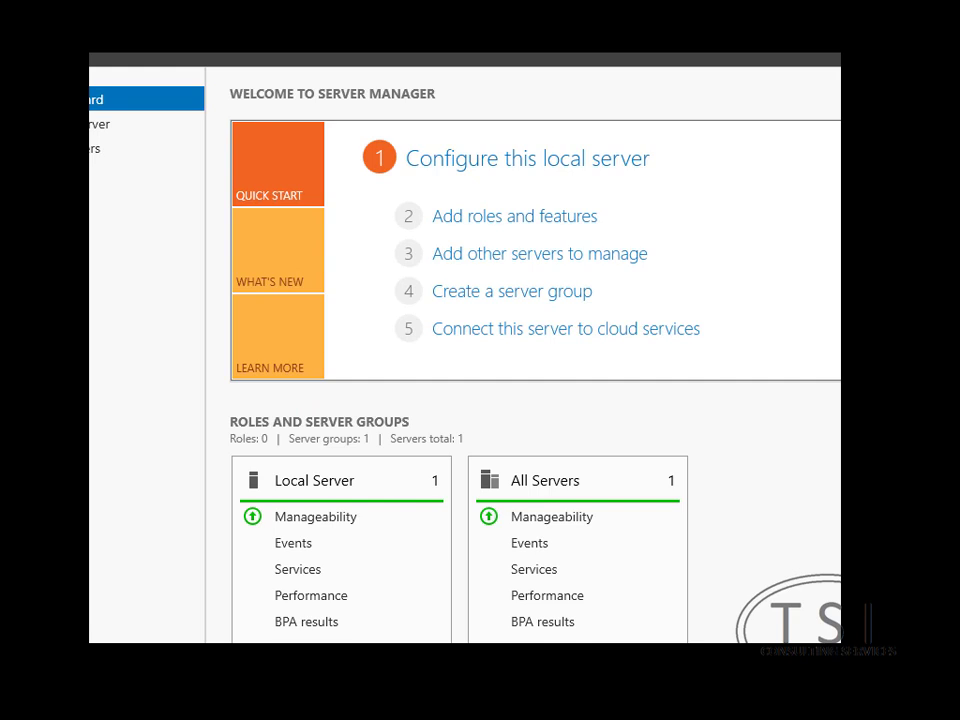
left_click(768, 50)
left_click(762, 64)
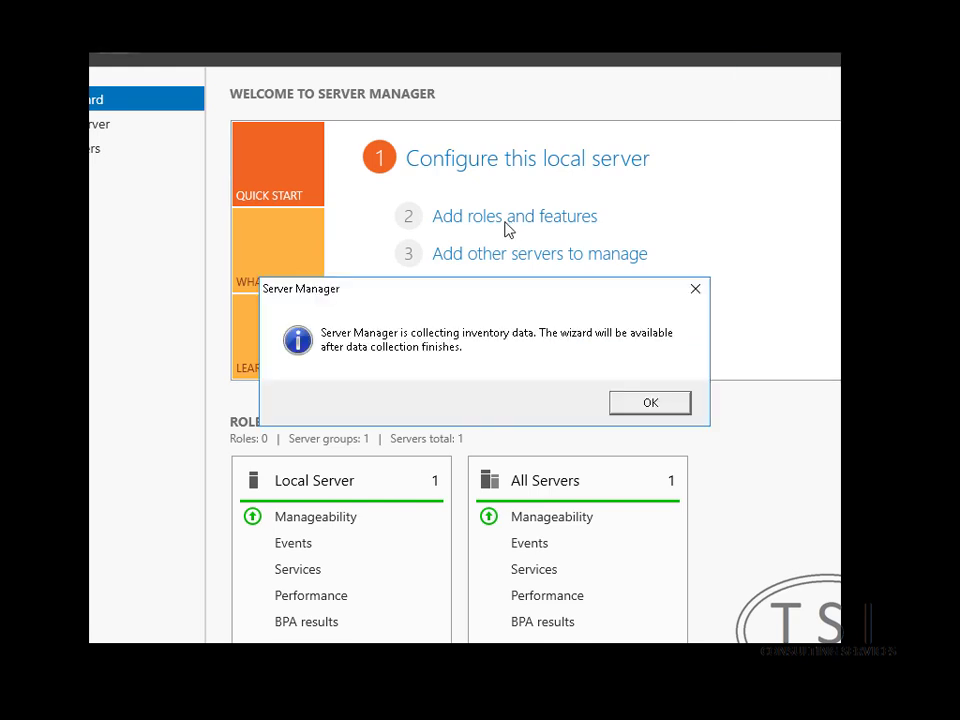
left_click(636, 412)
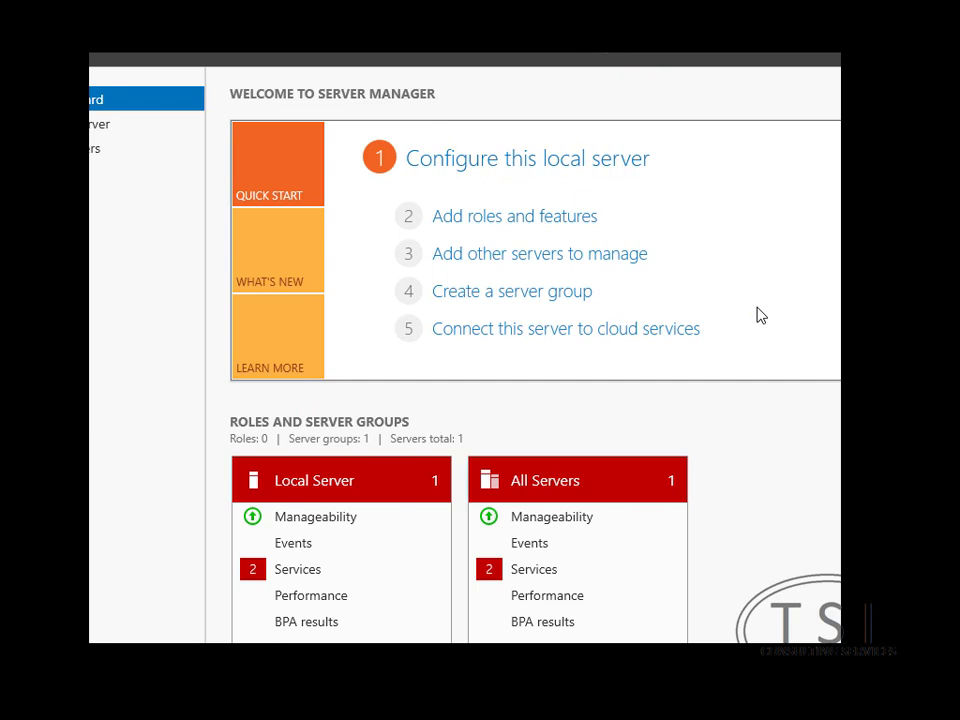
left_click(760, 44)
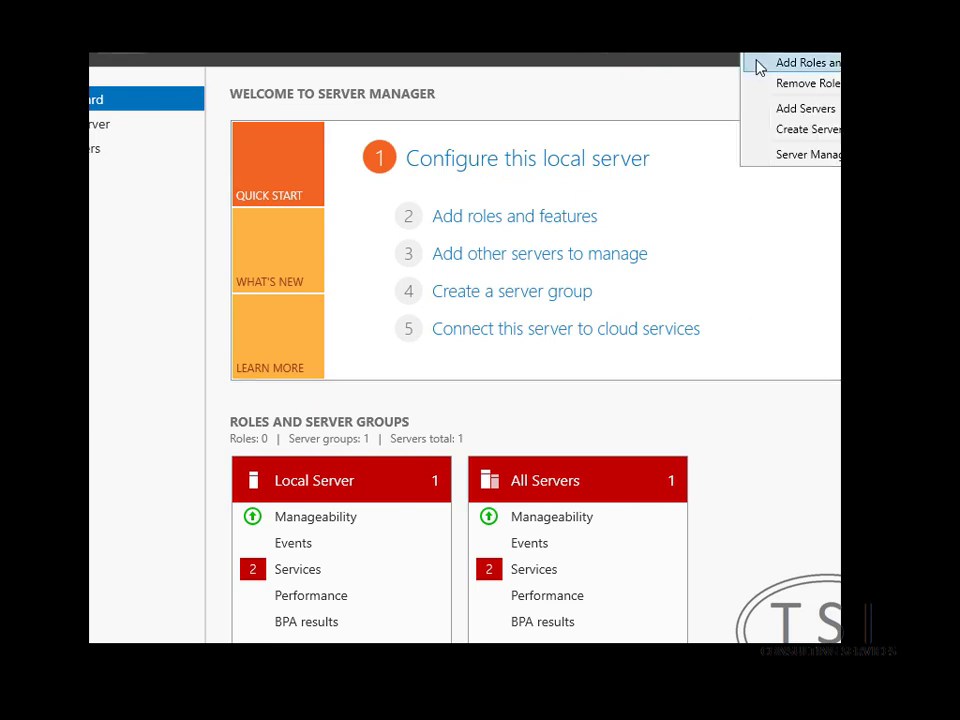
left_click(759, 64)
- Step through the wizard to review the Network Controller role description, then close it
left_click(586, 566)
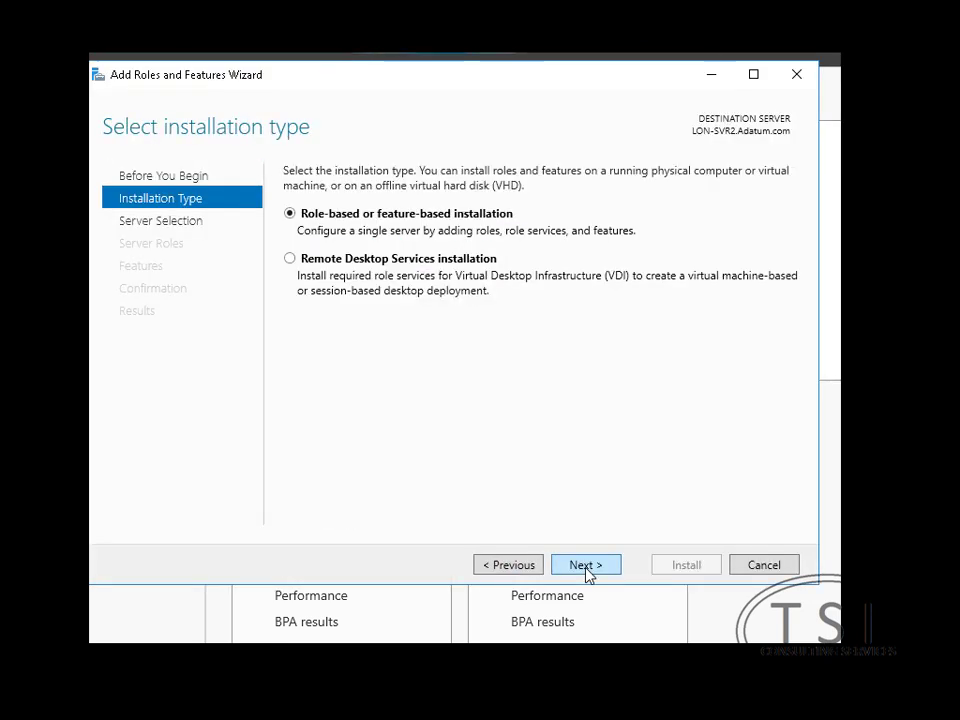
left_click(586, 566)
left_click(586, 566)
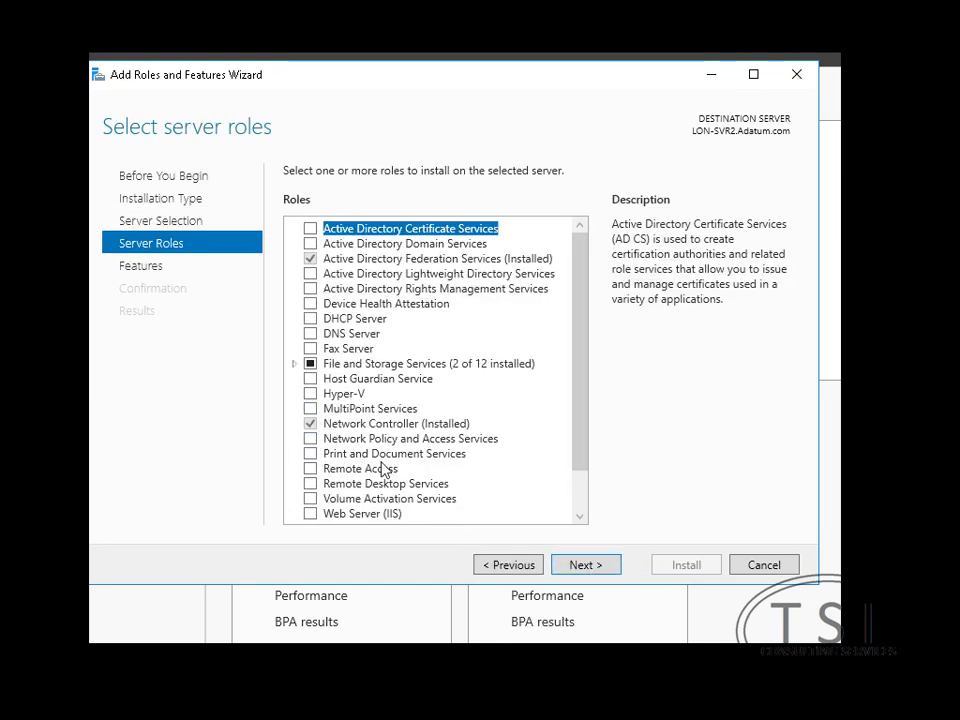
left_click(373, 430)
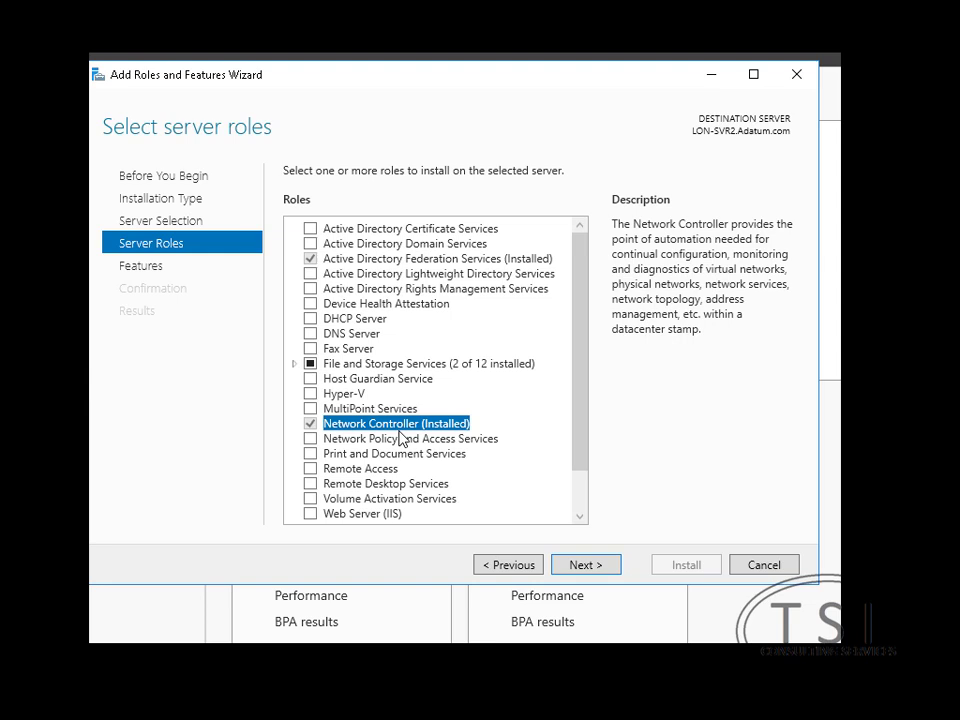
left_click(584, 566)
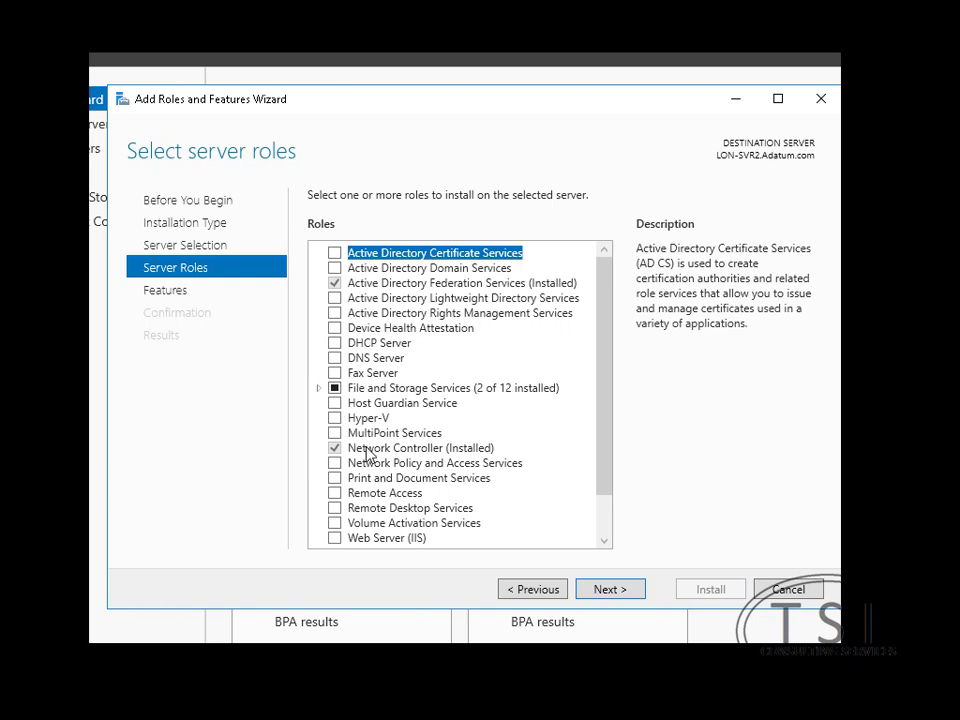
left_click(798, 593)
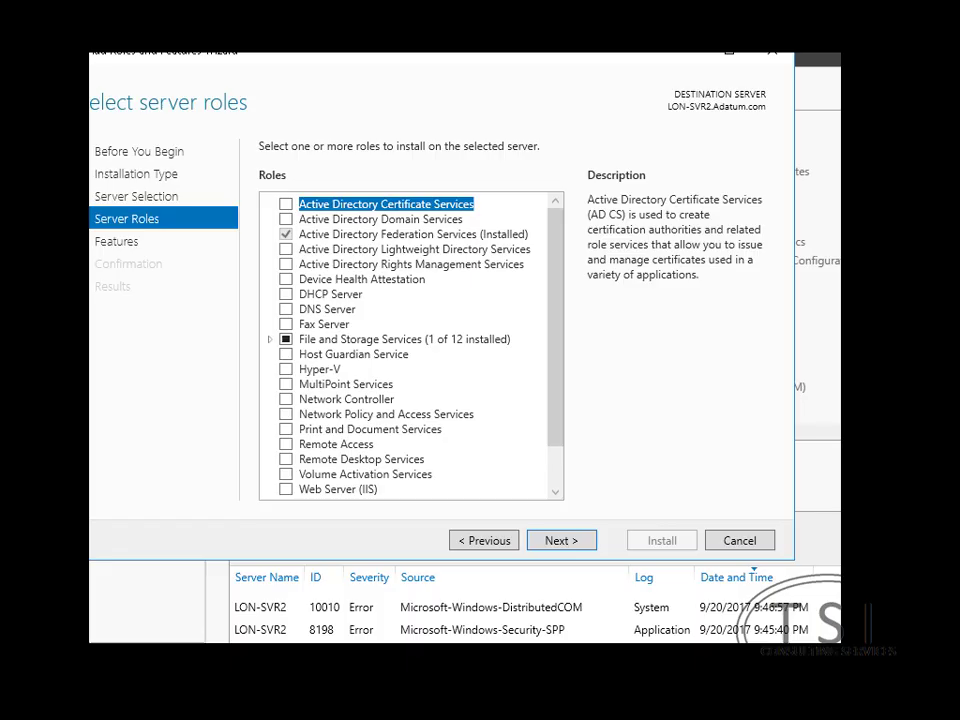
- Select Network Controller with its required management features and install it on LON-SVR2
left_click(287, 400)
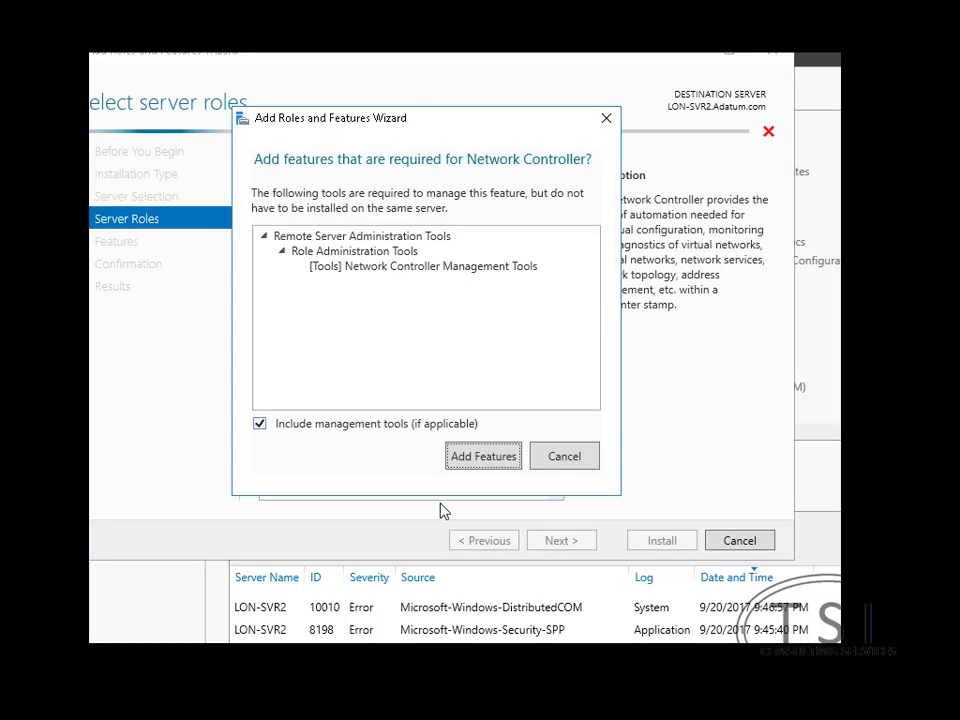
left_click(481, 455)
left_click(565, 545)
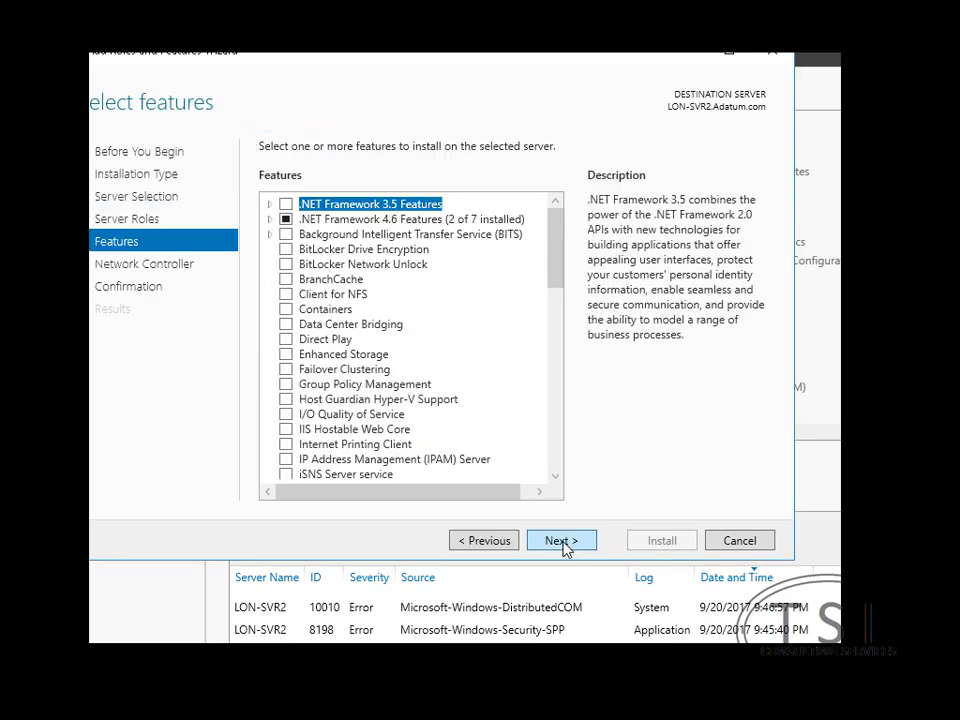
left_click(563, 541)
left_click(563, 541)
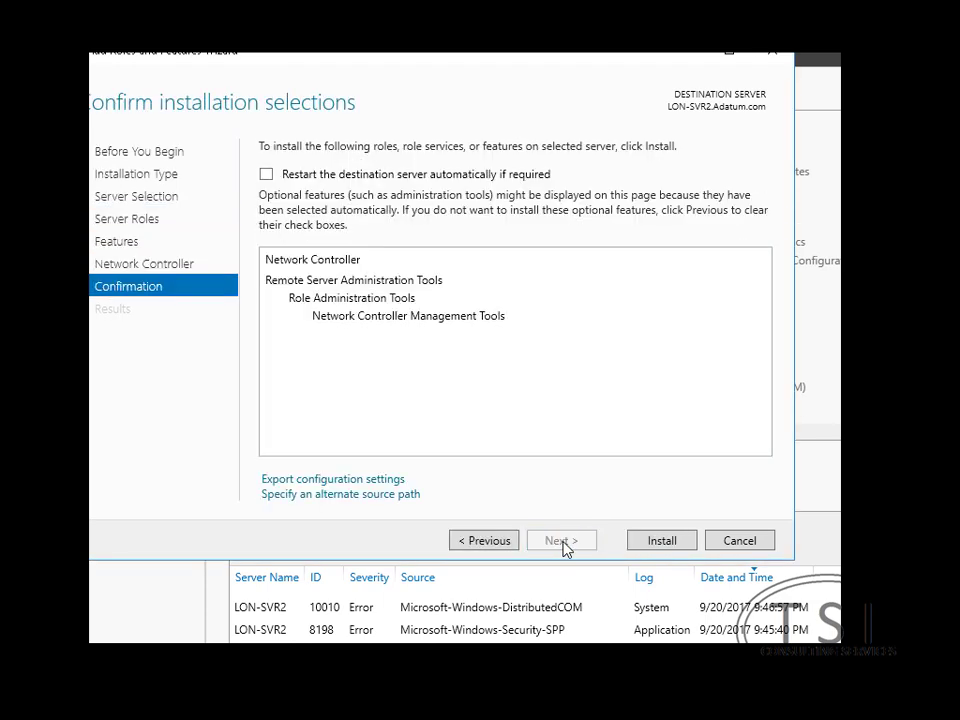
left_click(650, 545)
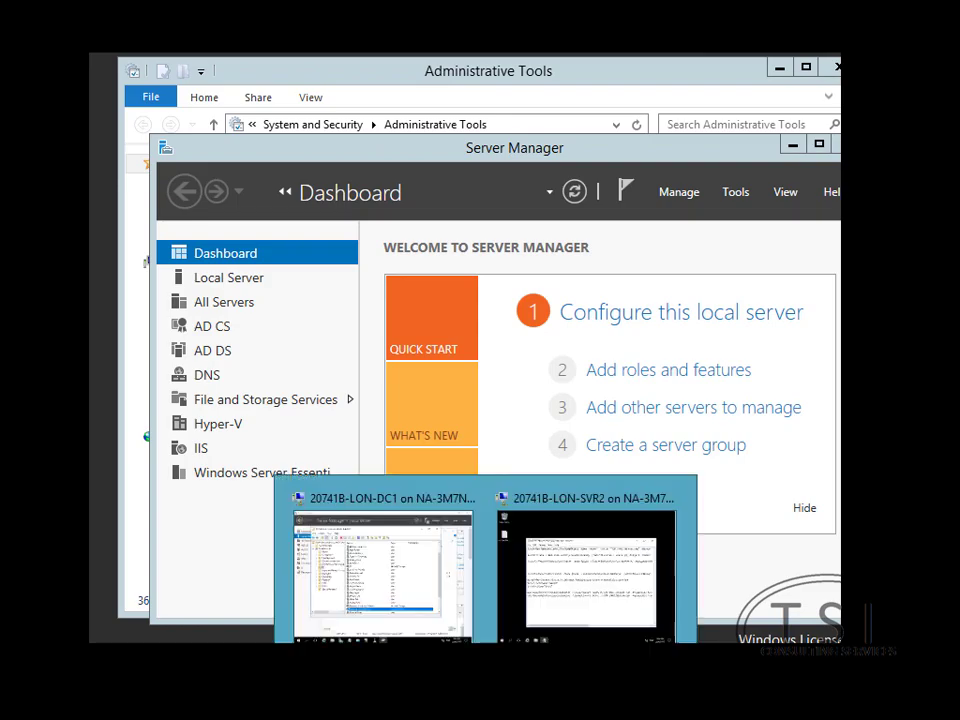
- Switch to the LON-SVR2 VM and select the node-creation line in NETWORKCONTROLLERpSHELL.txt
left_click(559, 572)
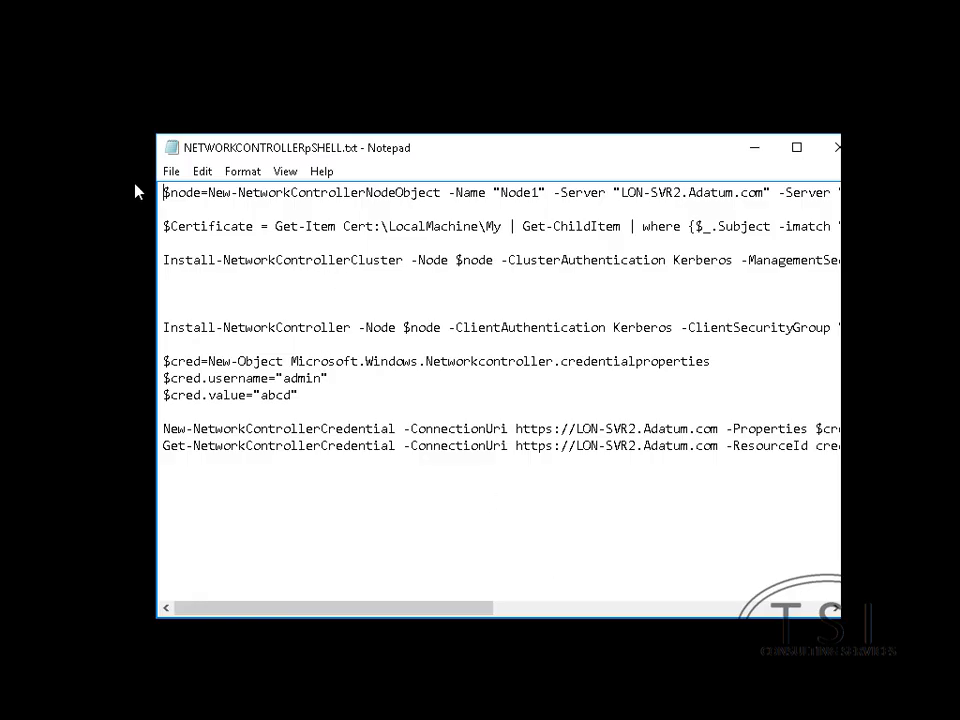
left_click_drag(164, 192, 838, 196)
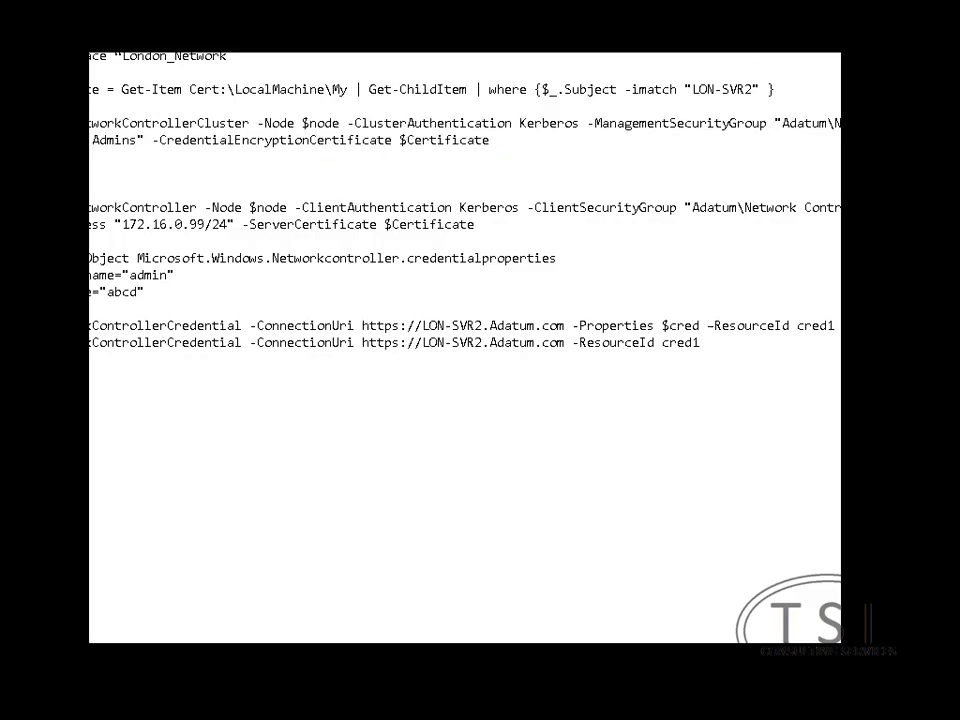
- Run Install-NetworkController with Kerberos clients, the Network Controller Ops group and 172.16.0.99/24
left_click_drag(89, 207, 510, 232)
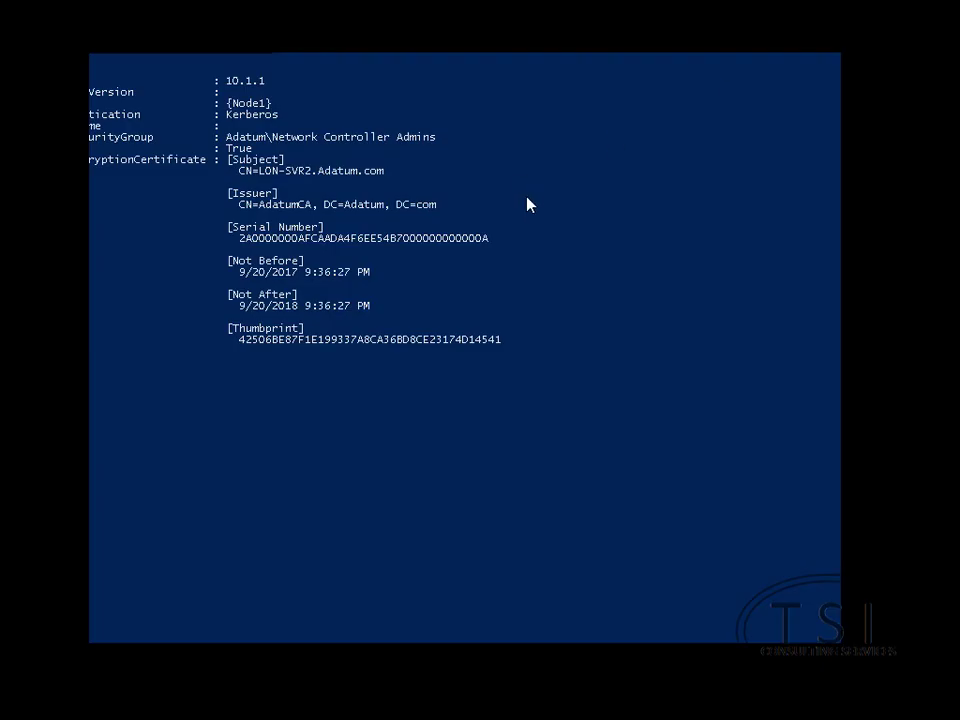
right_click(93, 411)
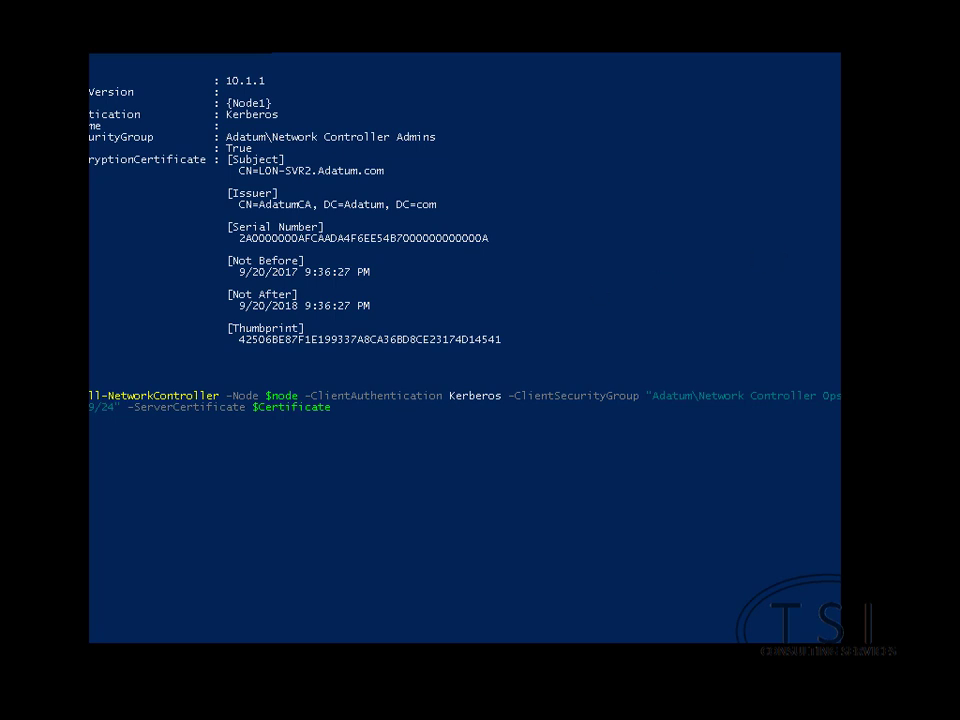
key("Return")
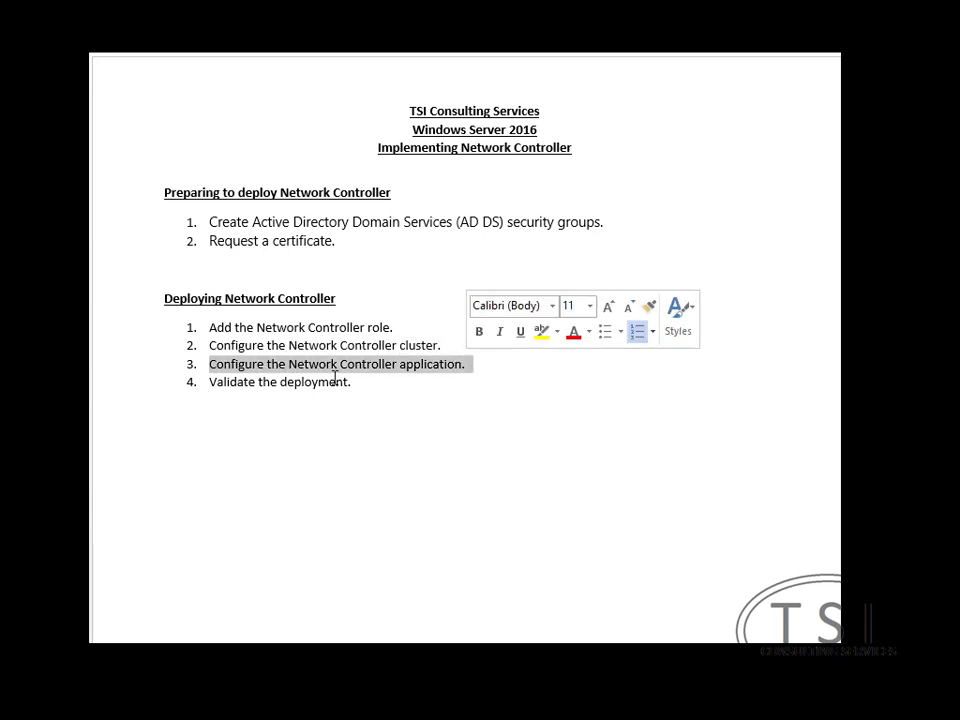
left_click_drag(210, 382, 389, 378)
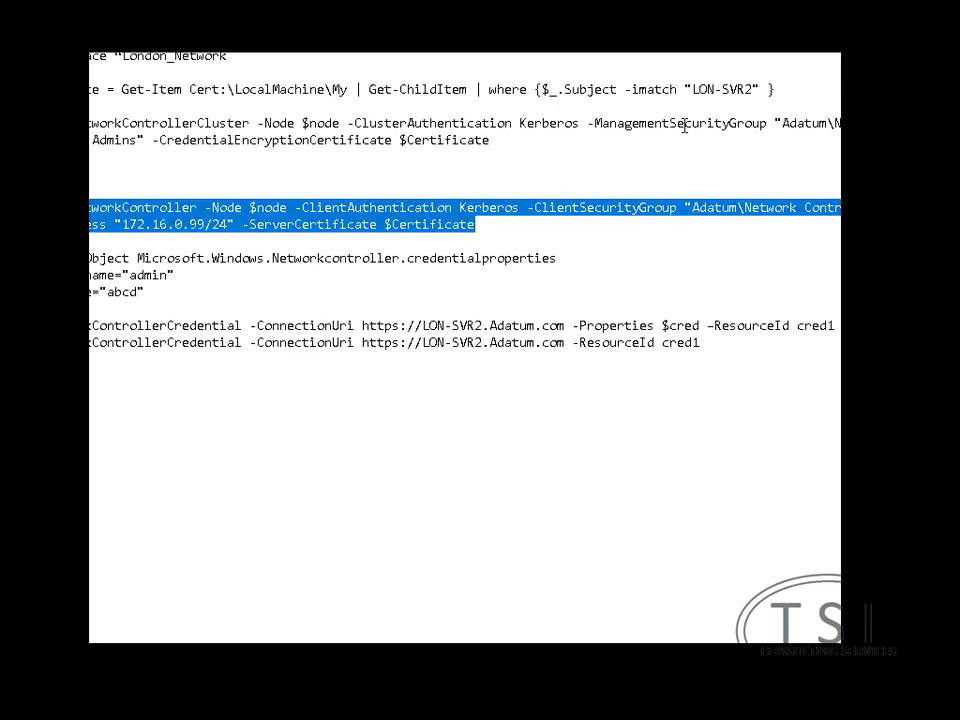
left_click(356, 168)
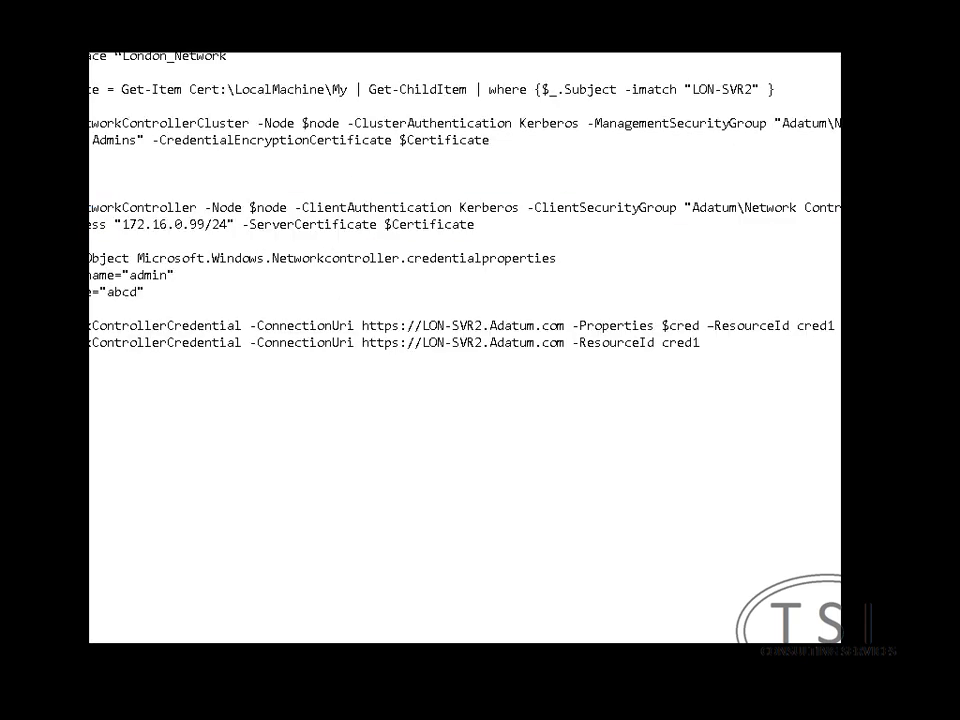
- Insert a 'usernamepassword' type line into the credential-properties block and select the four lines
left_click_drag(88, 258, 160, 292)
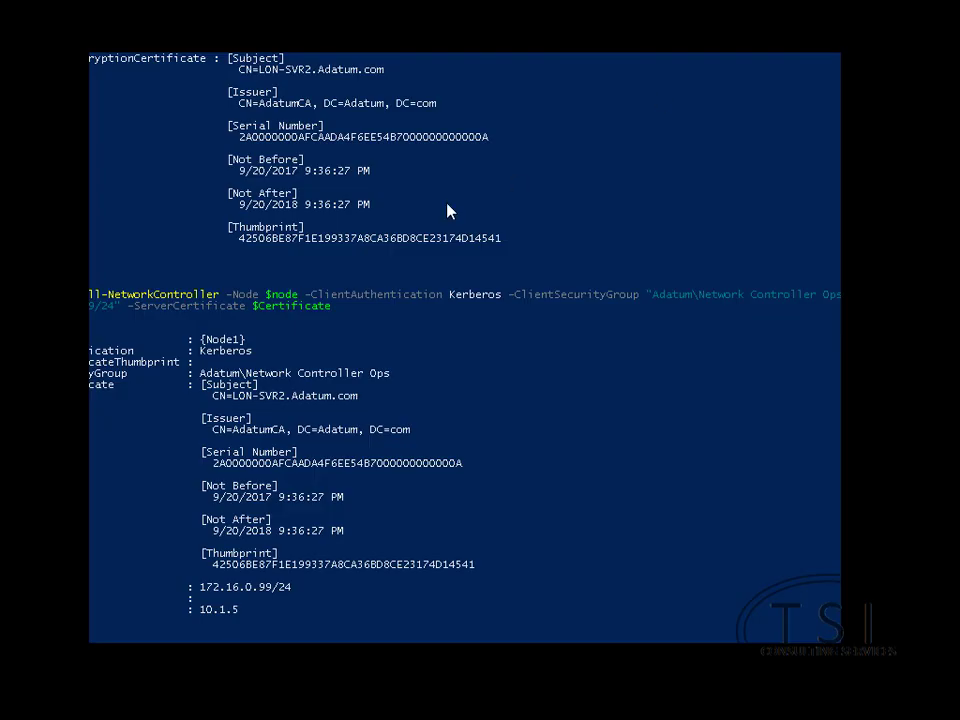
scroll(197, 600, "down", 10)
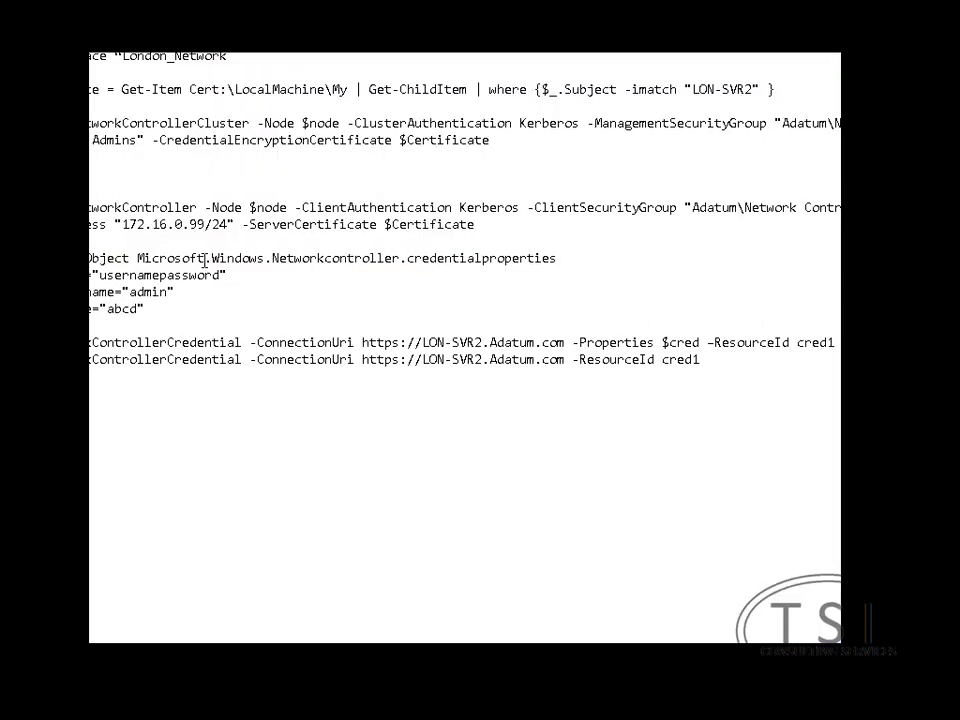
left_click(165, 310)
left_click_drag(88, 258, 180, 302)
- Create credential cred1 by running New-NetworkControllerCredential in PowerShell and confirming with Y
double_click(110, 342)
left_click(110, 342)
left_click_drag(834, 342, 88, 342)
key("Delete")
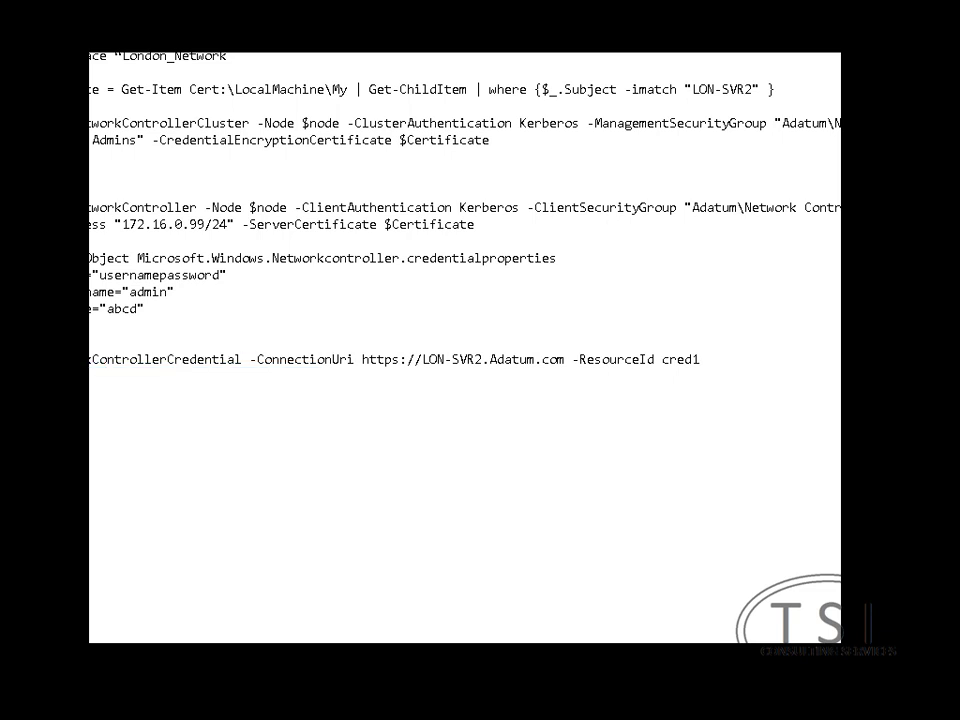
key("ctrl+z")
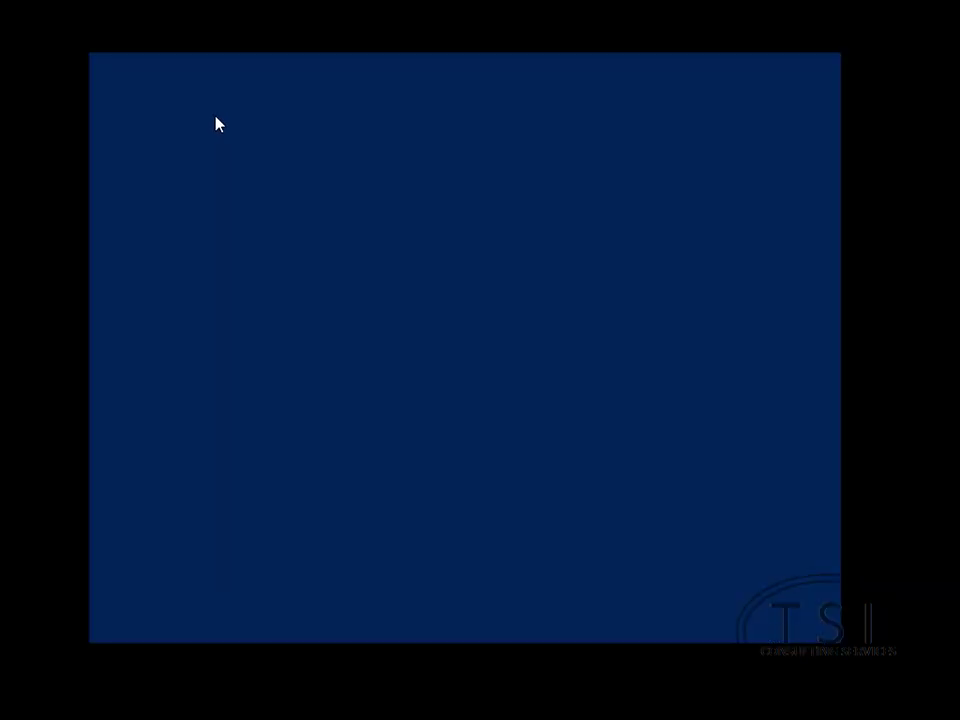
right_click(180, 81)
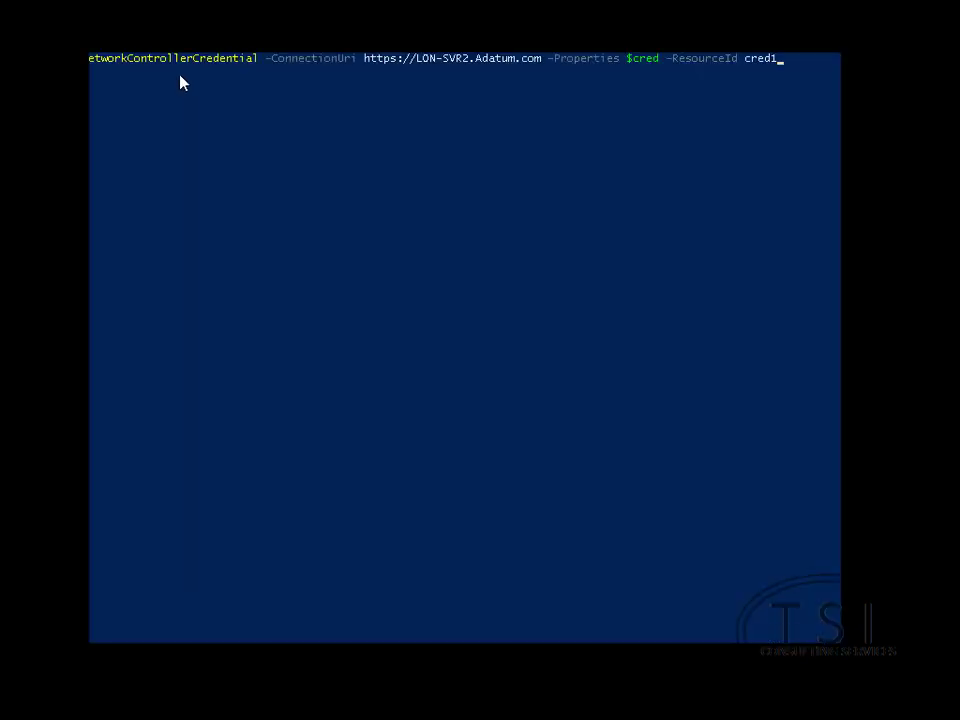
key("Return")
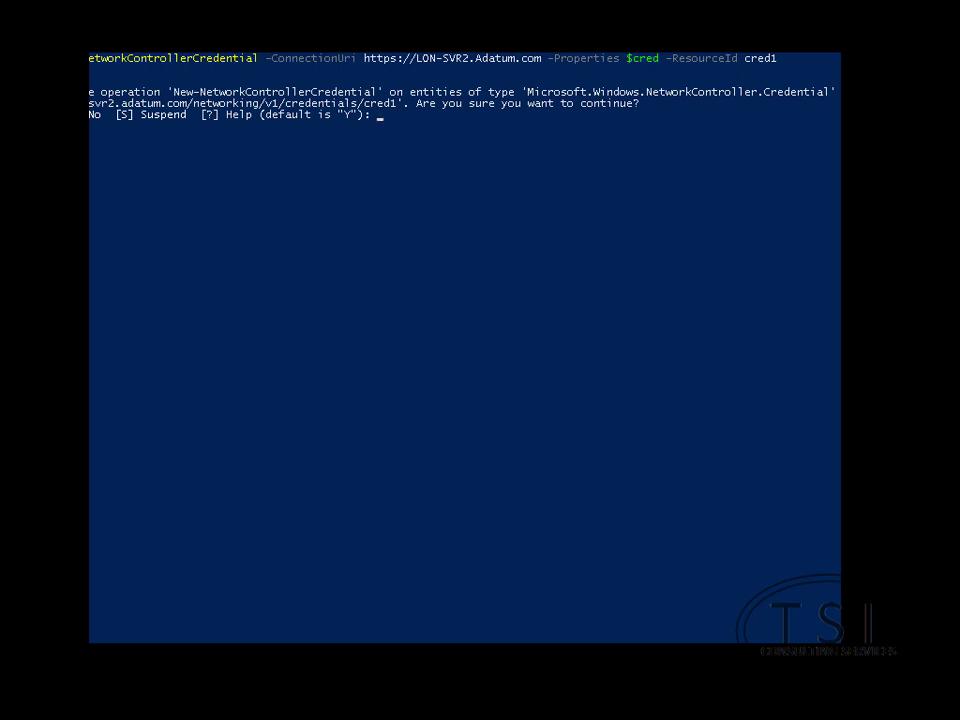
type("Y")
key("Return")
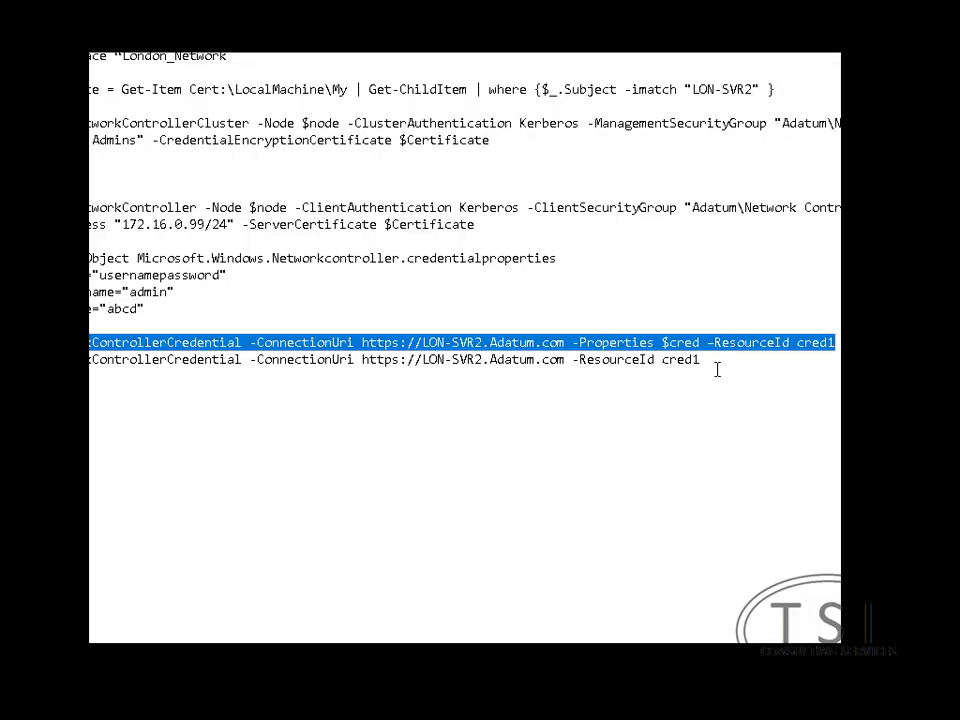
- Run Get-NetworkControllerCredential to retrieve cred1 and confirm it exists
left_click(718, 364)
key("shift+Up")
key("shift+Home")
key("shift+Down")
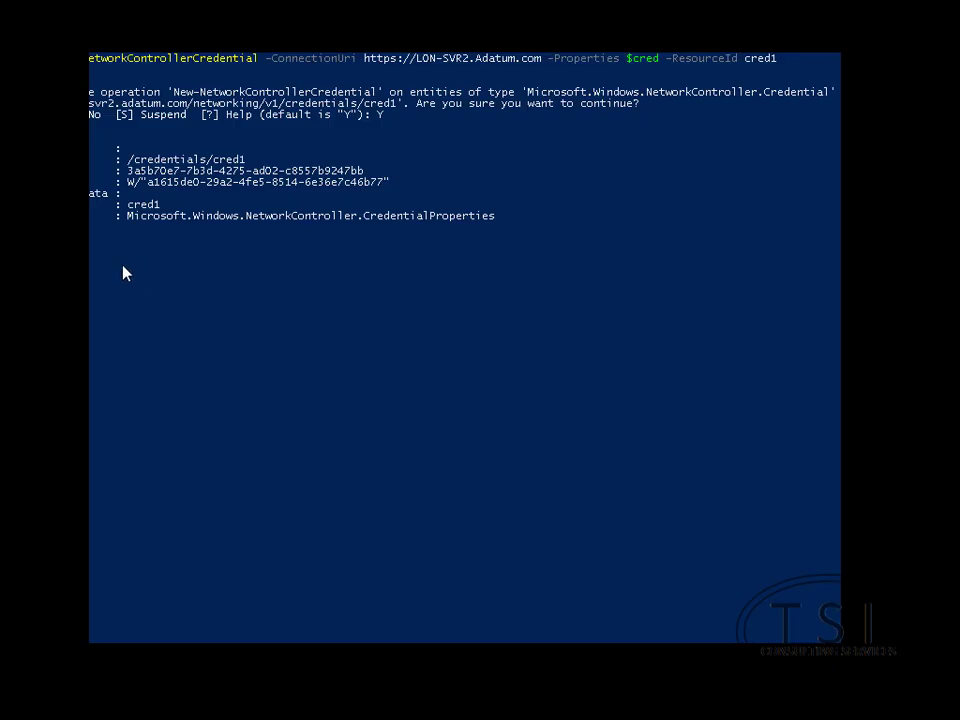
key("ctrl+v")
key("Return")
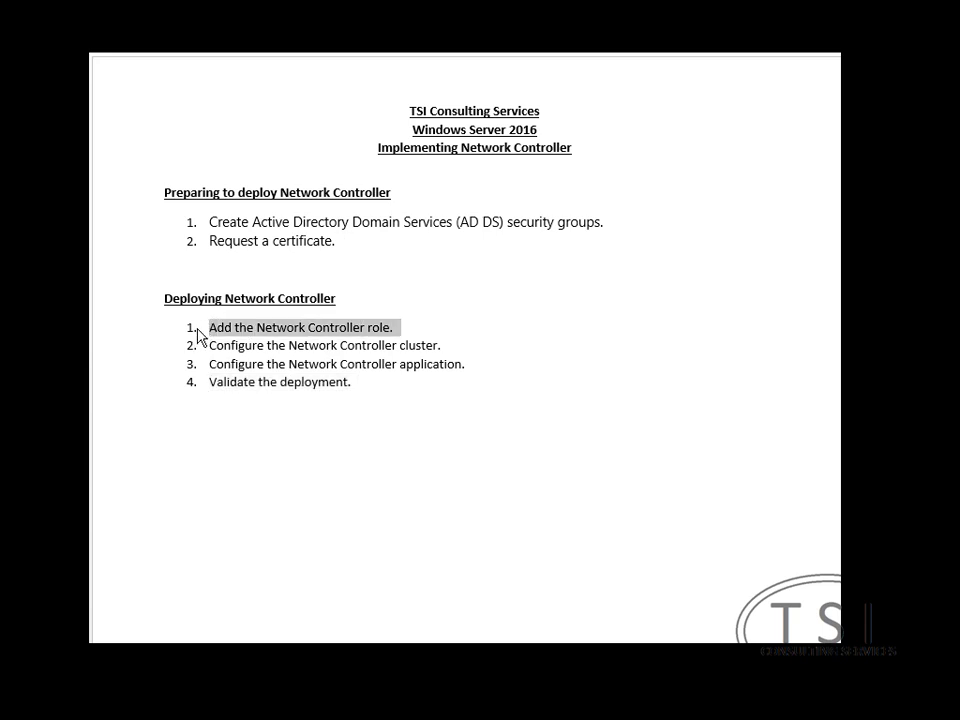
- Highlight the 'Configure the Network Controller cluster' step in the Word outline, then clear the highlight
left_click_drag(209, 345, 426, 350)
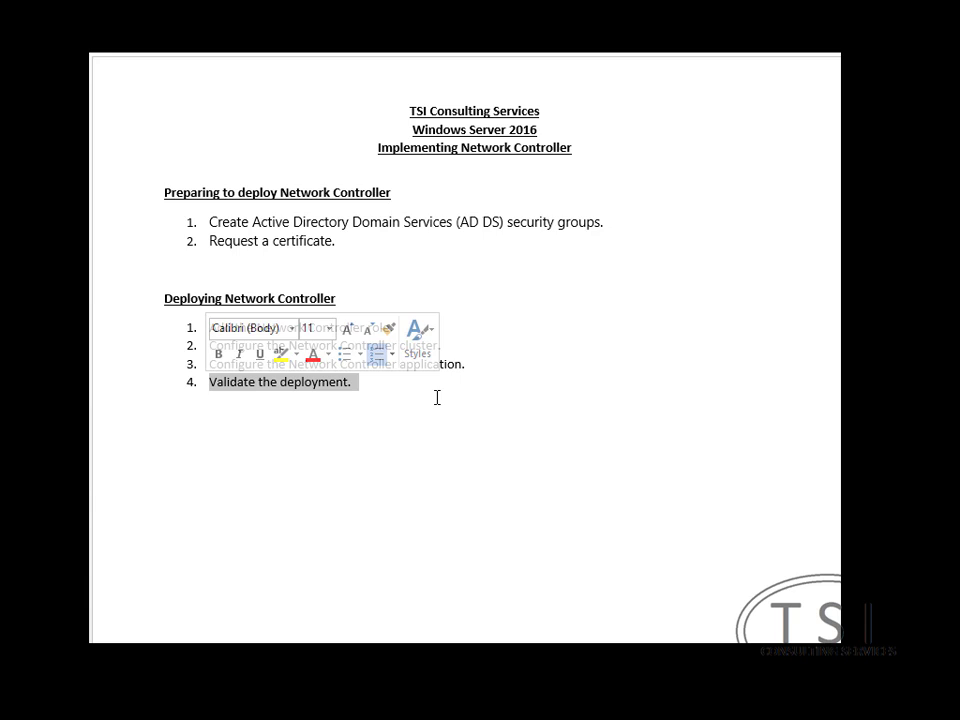
left_click(629, 406)
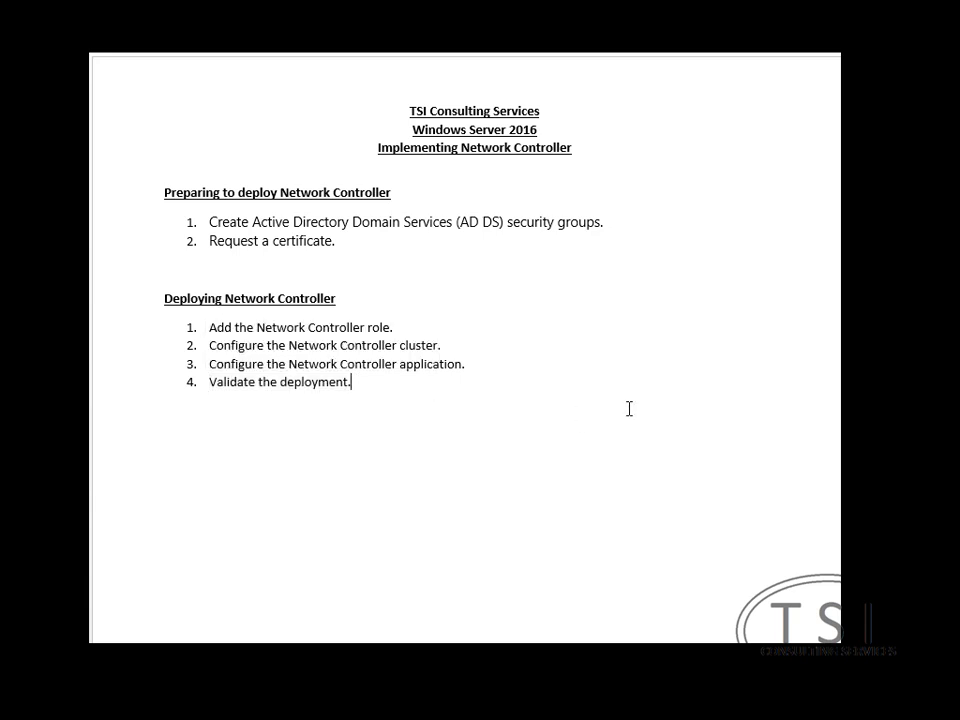